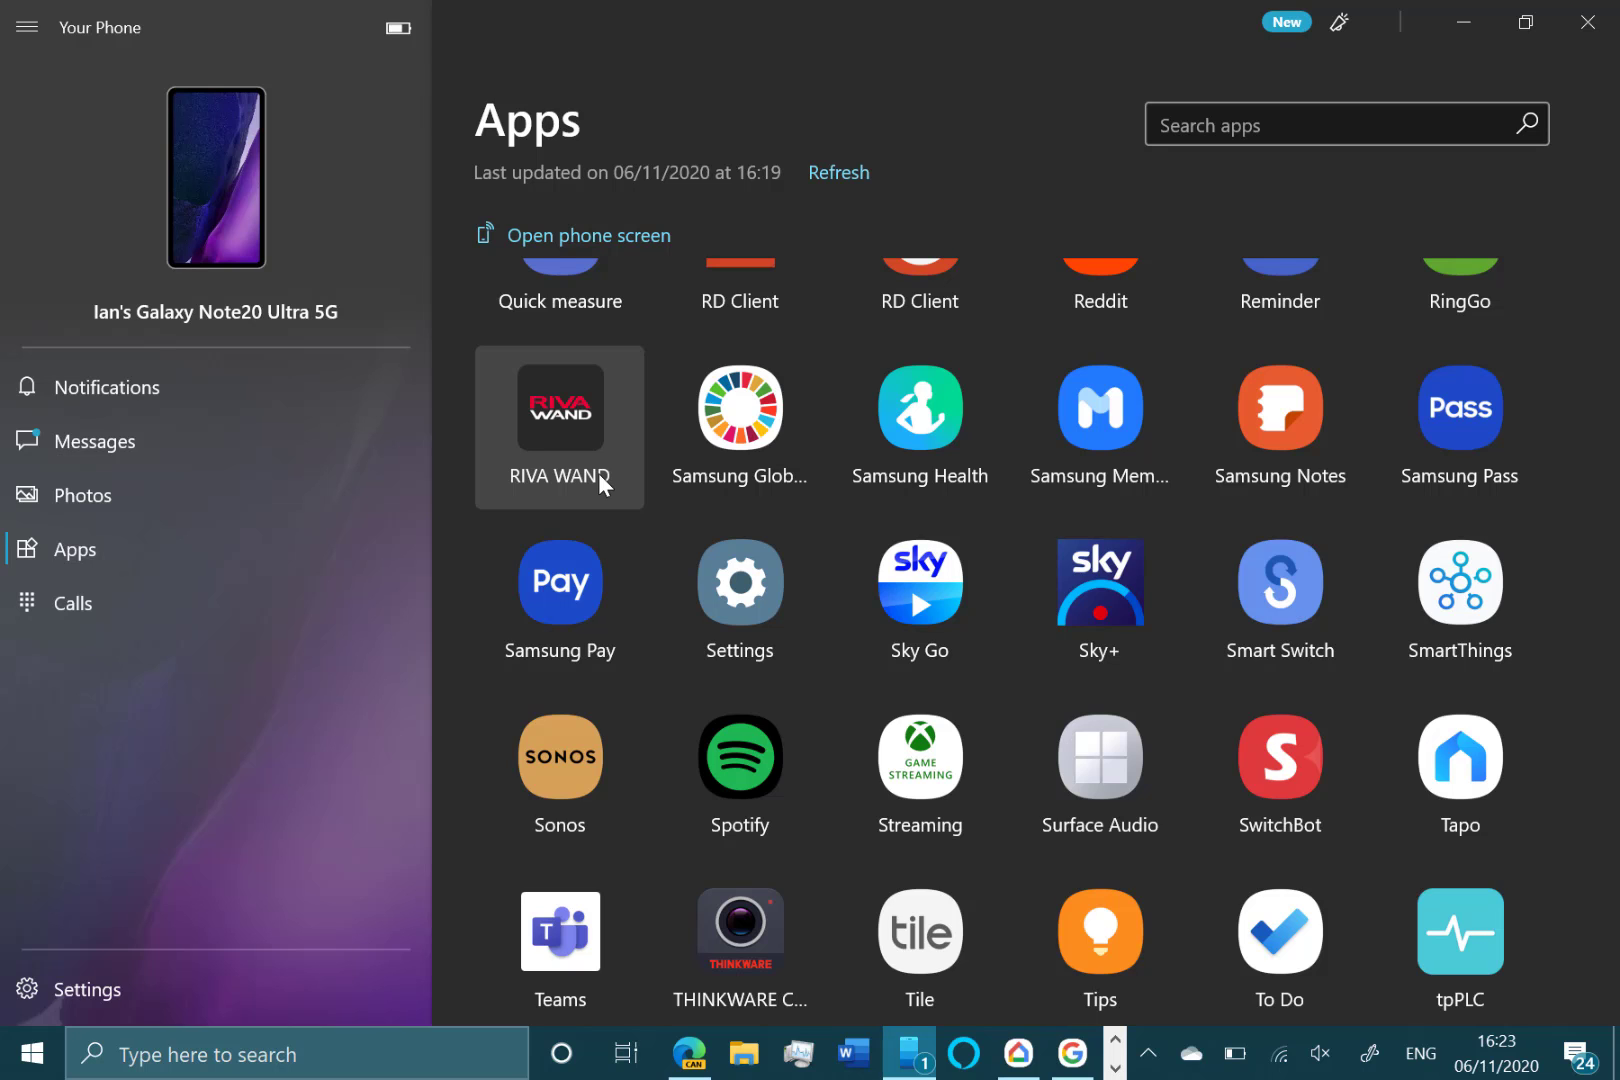
{"action": "scroll", "coordinate": [988, 434], "scroll_direction": "up", "scroll_amount": 2}
{"action": "scroll", "coordinate": [987, 435], "scroll_direction": "up", "scroll_amount": 2}
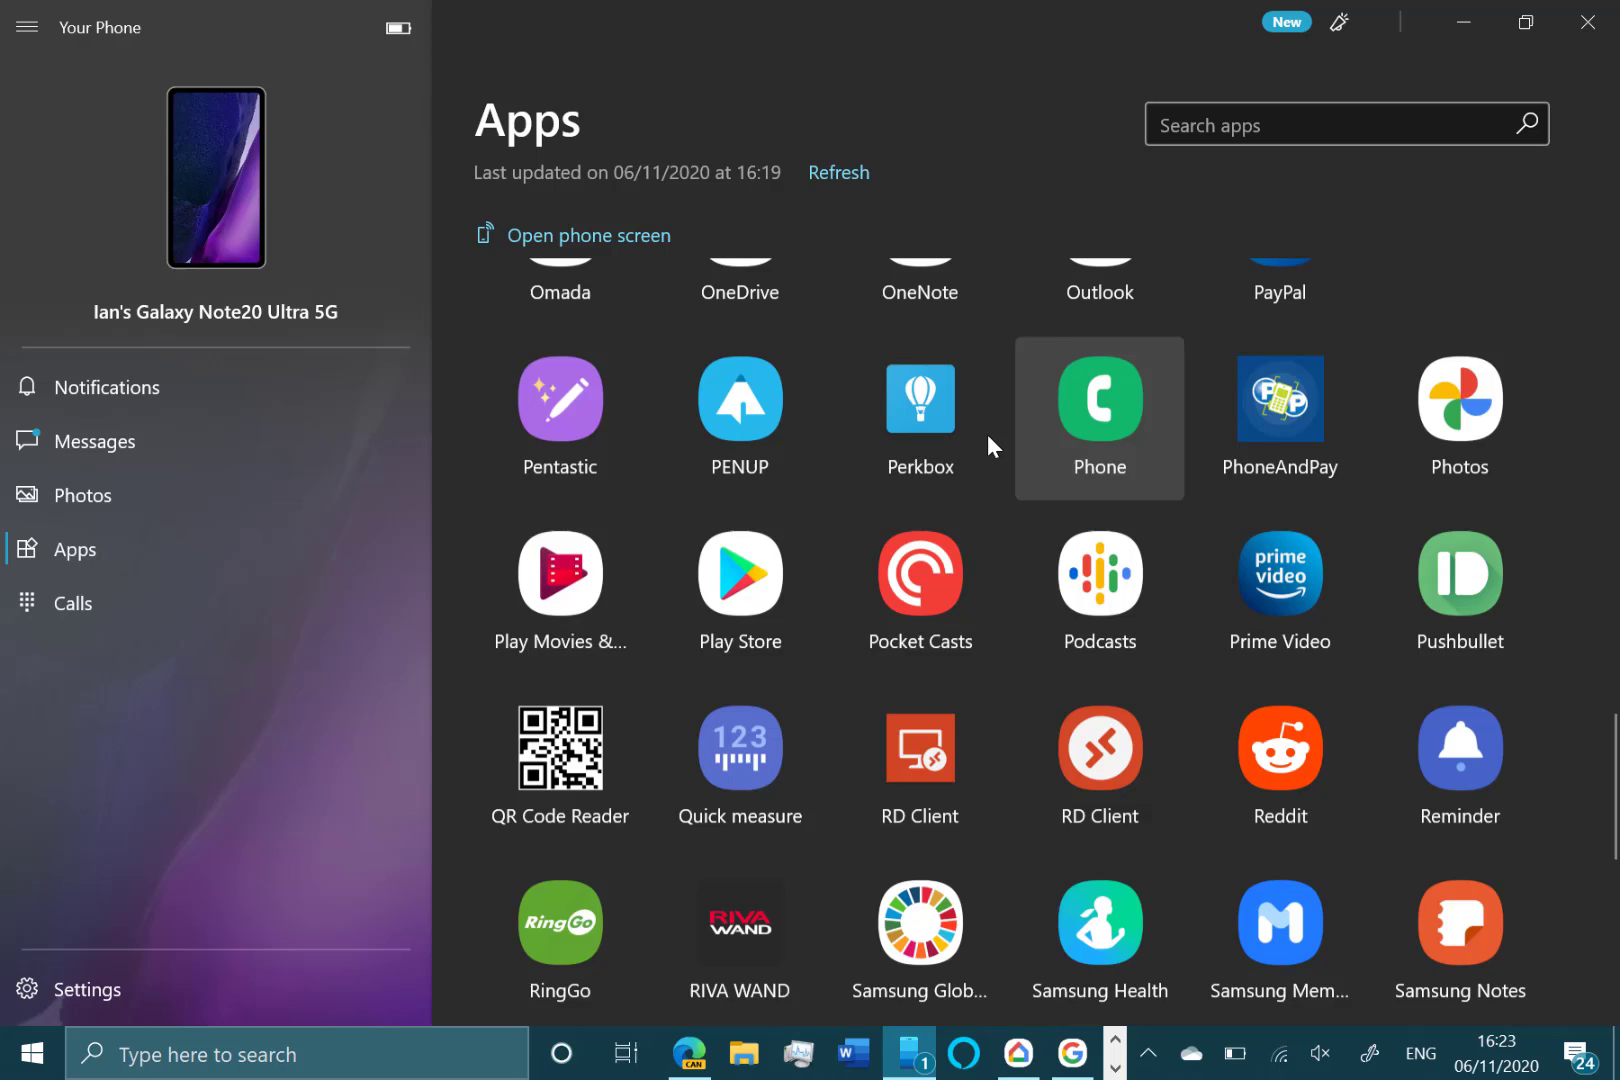
{"action": "scroll", "coordinate": [987, 435], "scroll_direction": "up", "scroll_amount": 1}
{"action": "scroll", "coordinate": [987, 434], "scroll_direction": "up", "scroll_amount": 3}
{"action": "scroll", "coordinate": [987, 434], "scroll_direction": "down", "scroll_amount": 3}
{"action": "scroll", "coordinate": [987, 434], "scroll_direction": "down", "scroll_amount": 1}
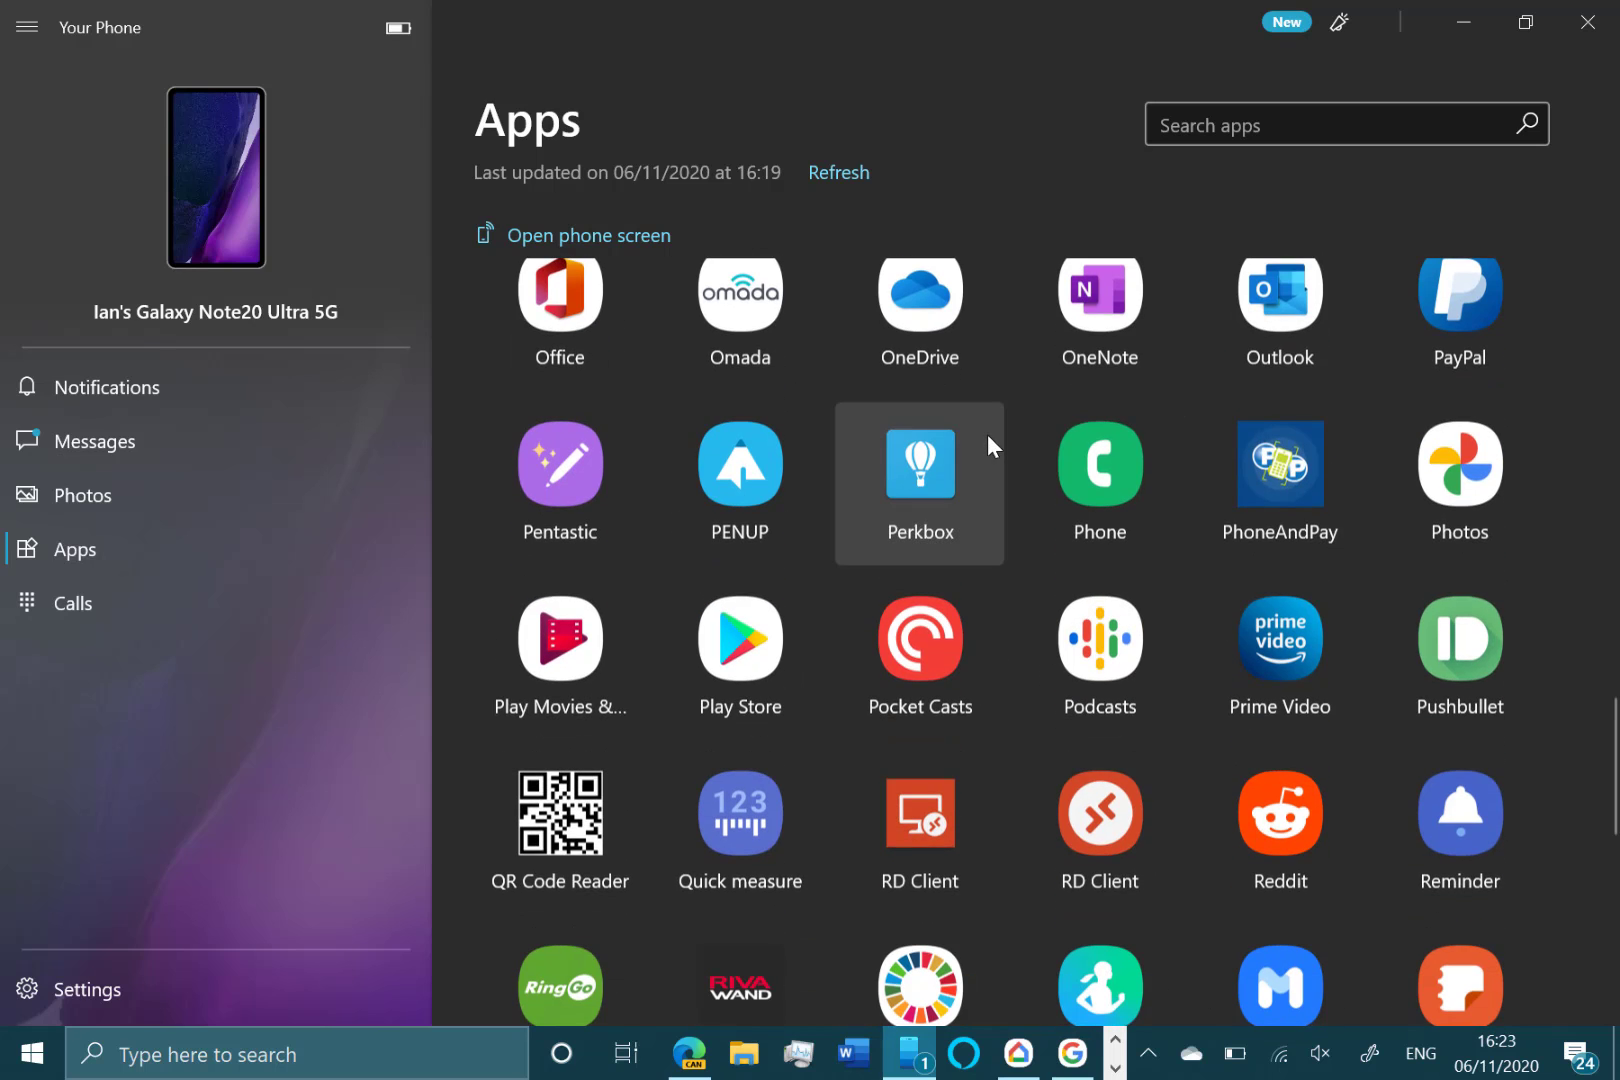
{"action": "scroll", "coordinate": [988, 434], "scroll_direction": "down", "scroll_amount": 2}
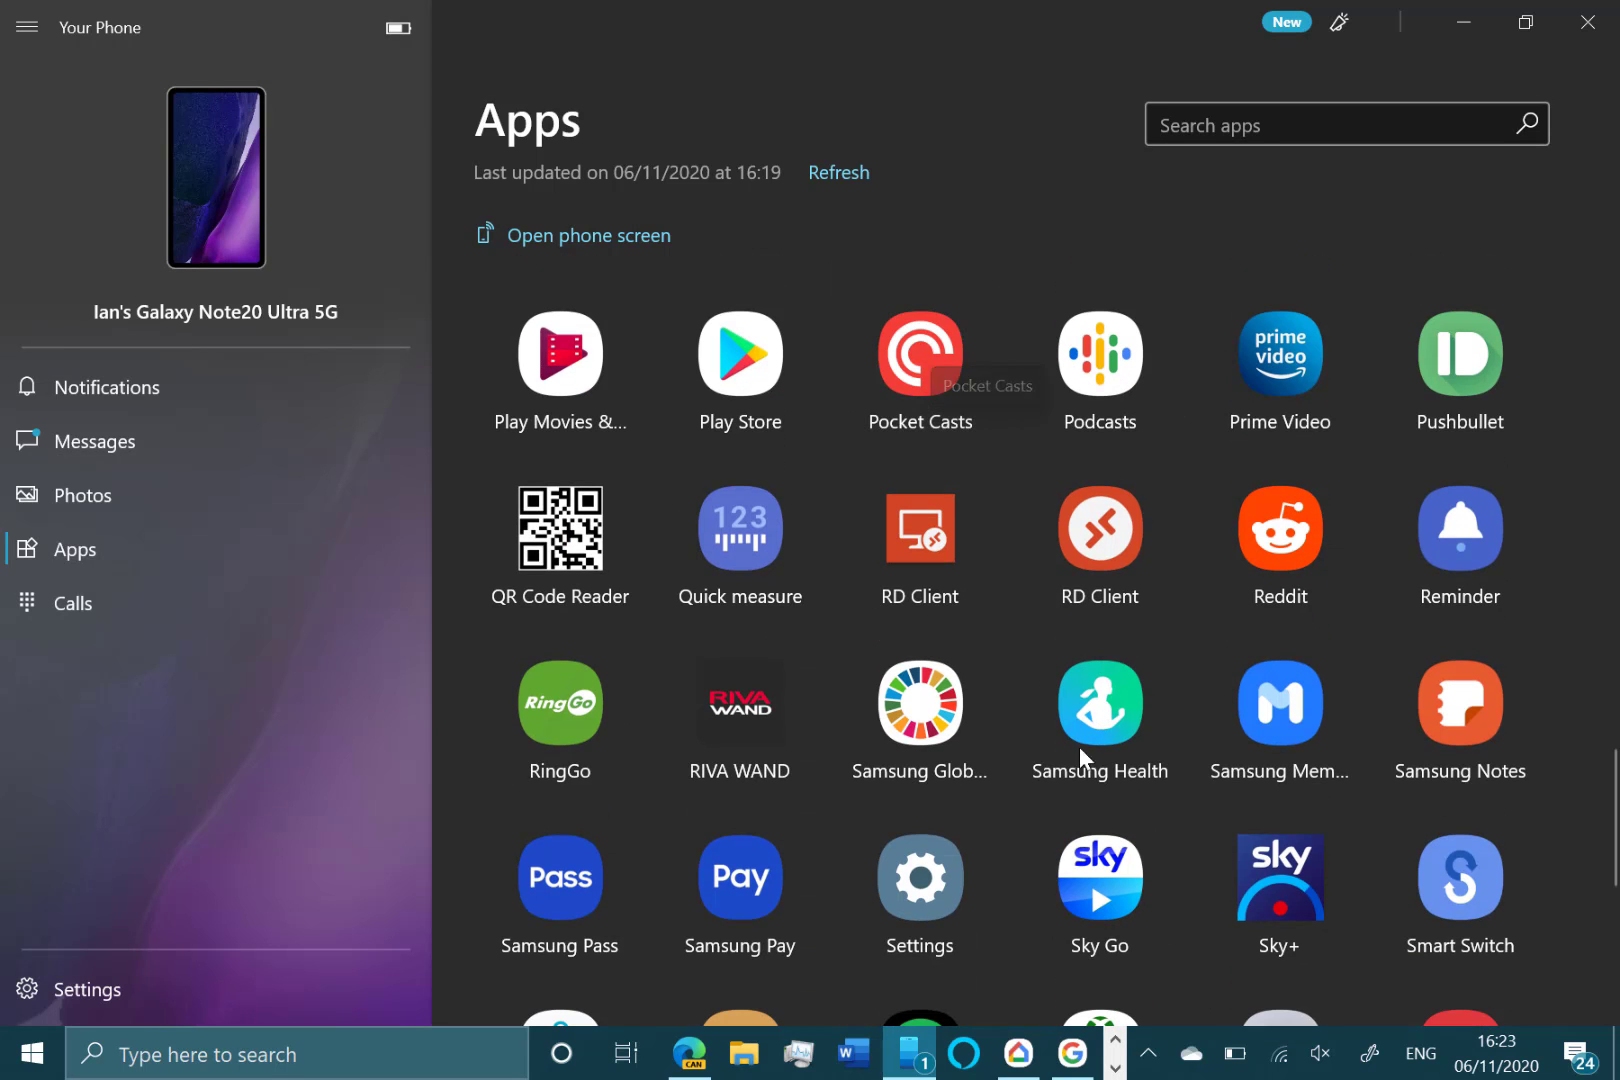
Launch Play Movies & TV and enlarge it to full height on the left edge
{"action": "left_click", "coordinate": [558, 393]}
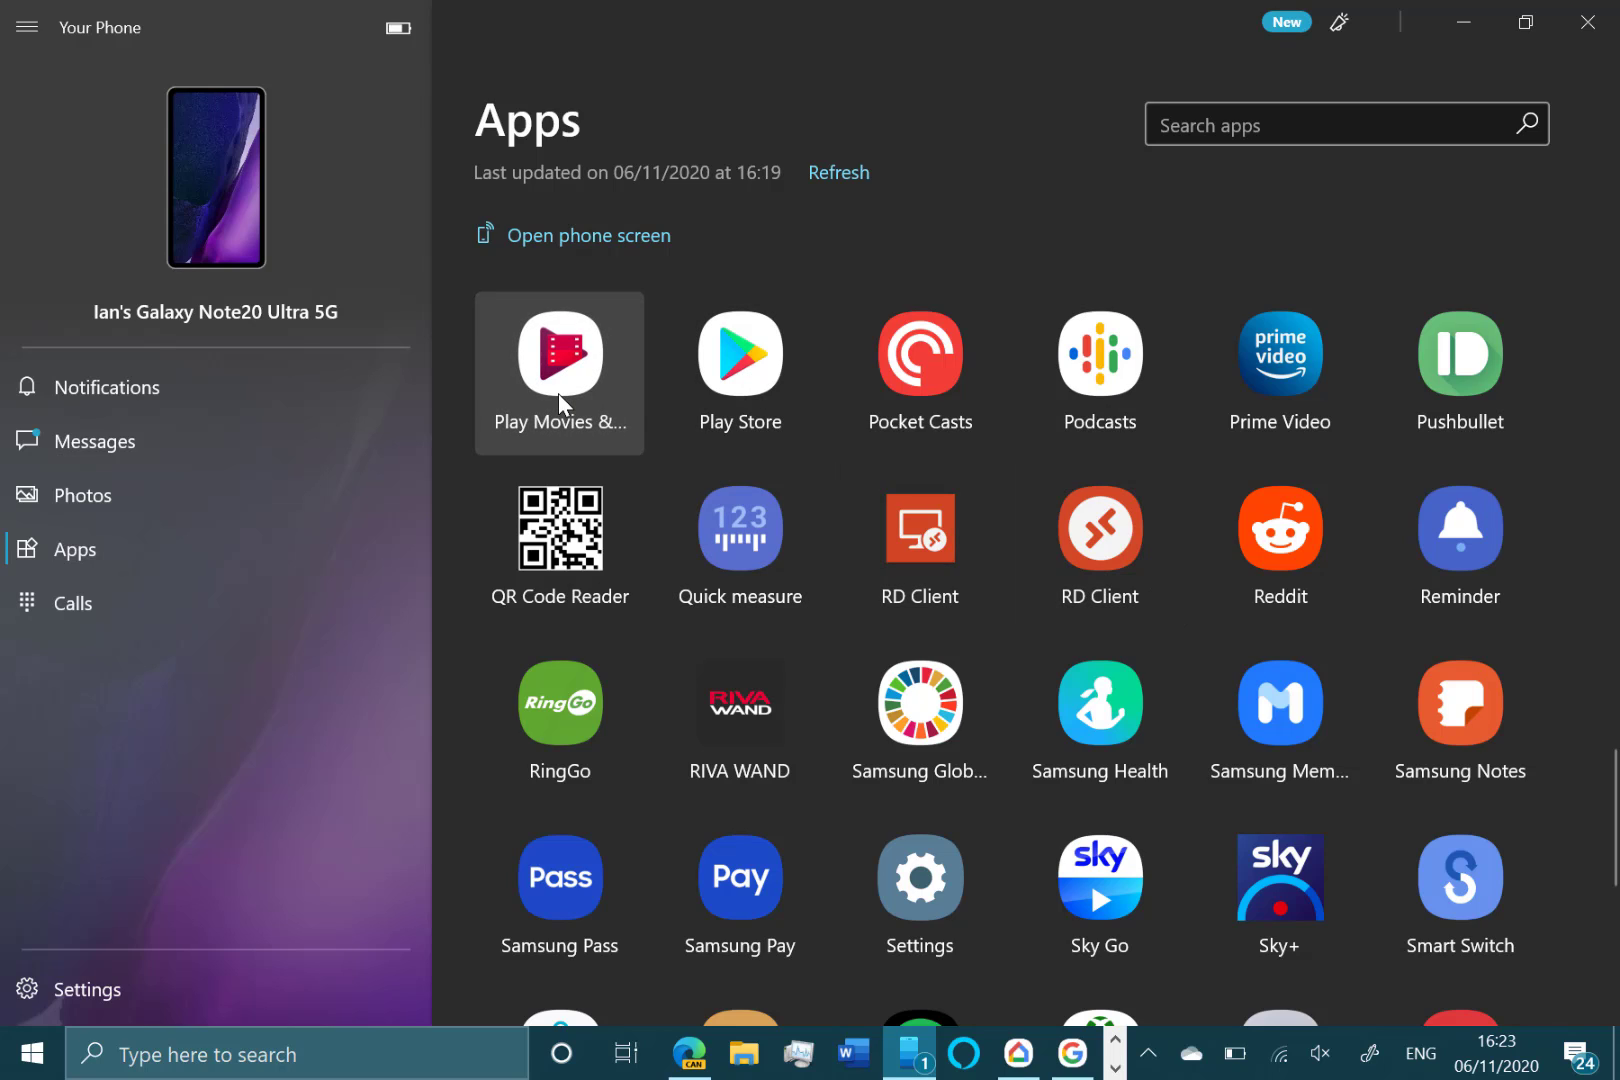
{"action": "left_click", "coordinate": [1438, 19]}
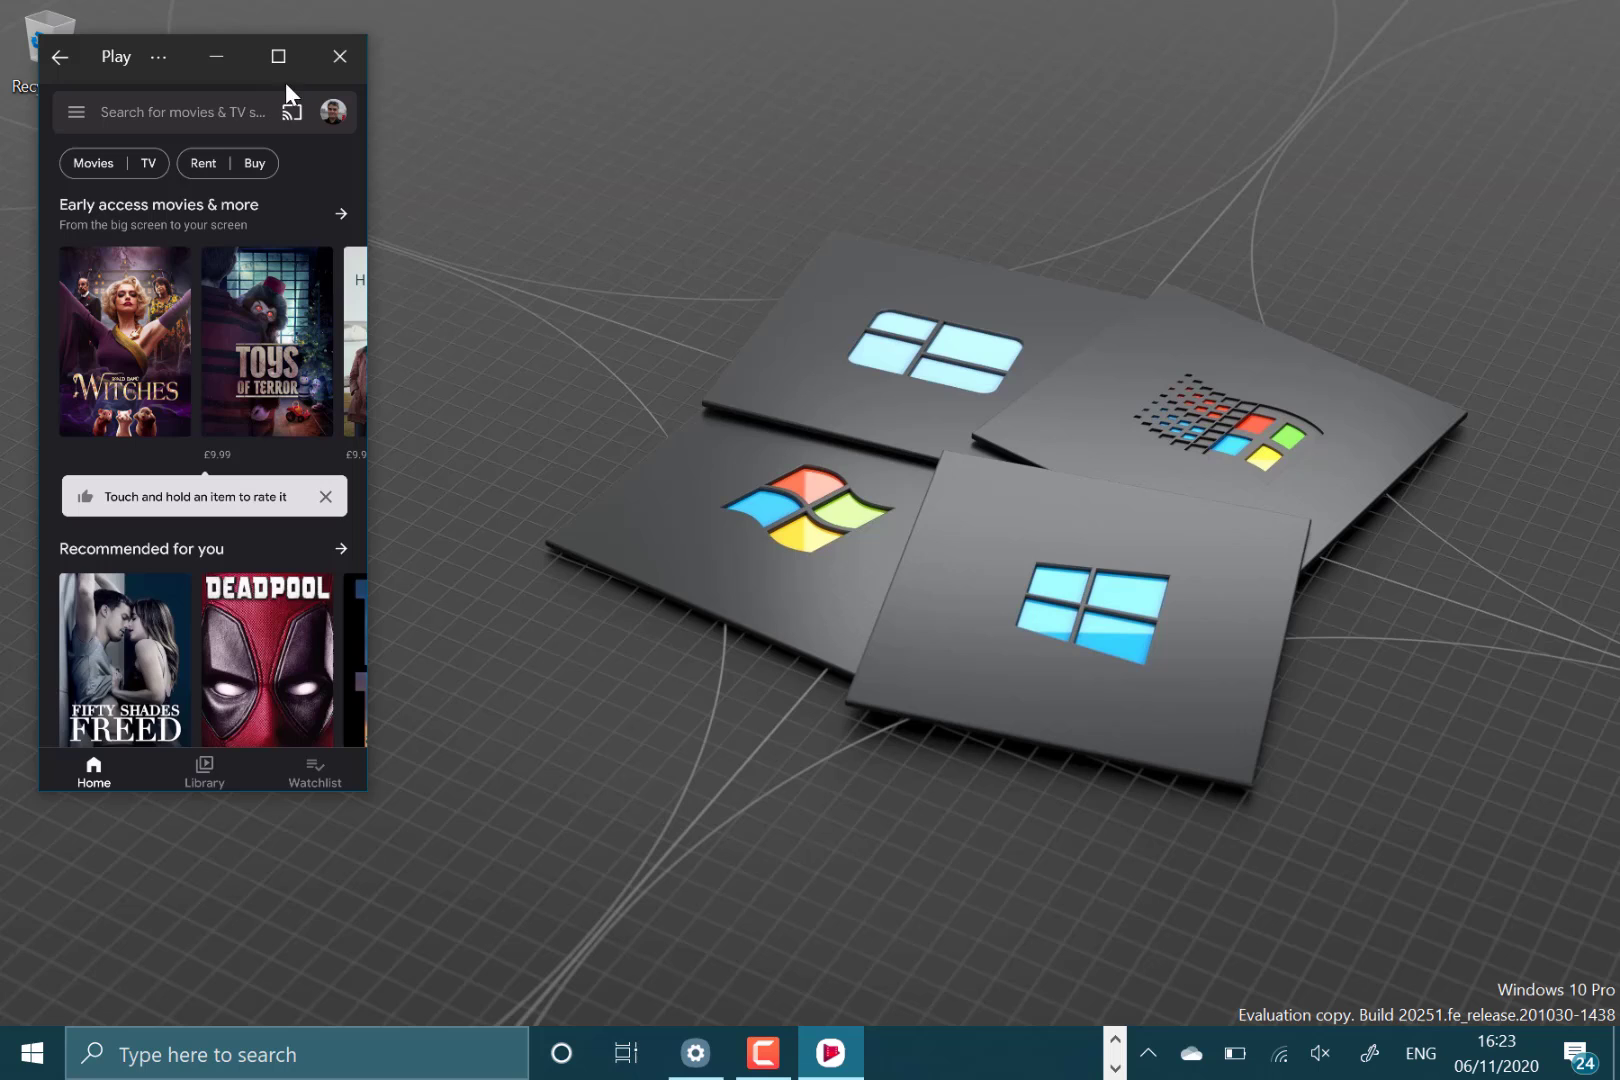
{"action": "left_click", "coordinate": [279, 56]}
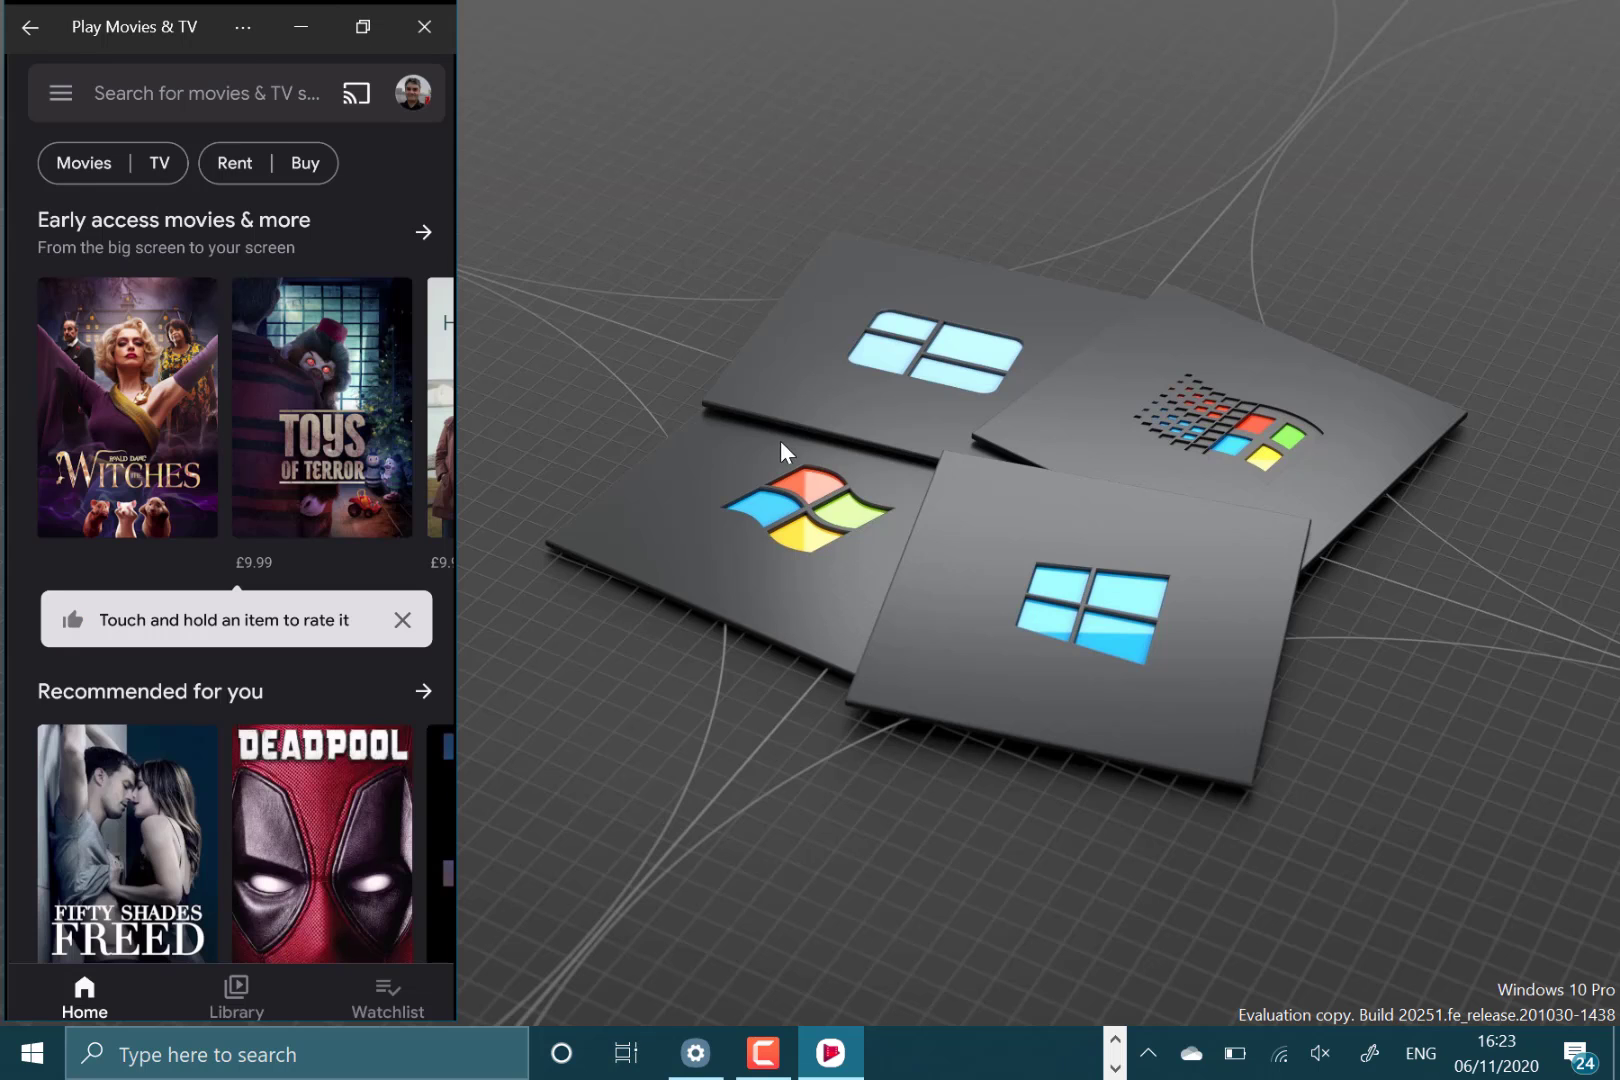
Bring the phone Settings window forward and place it mid-desktop
{"action": "left_click", "coordinate": [695, 1053]}
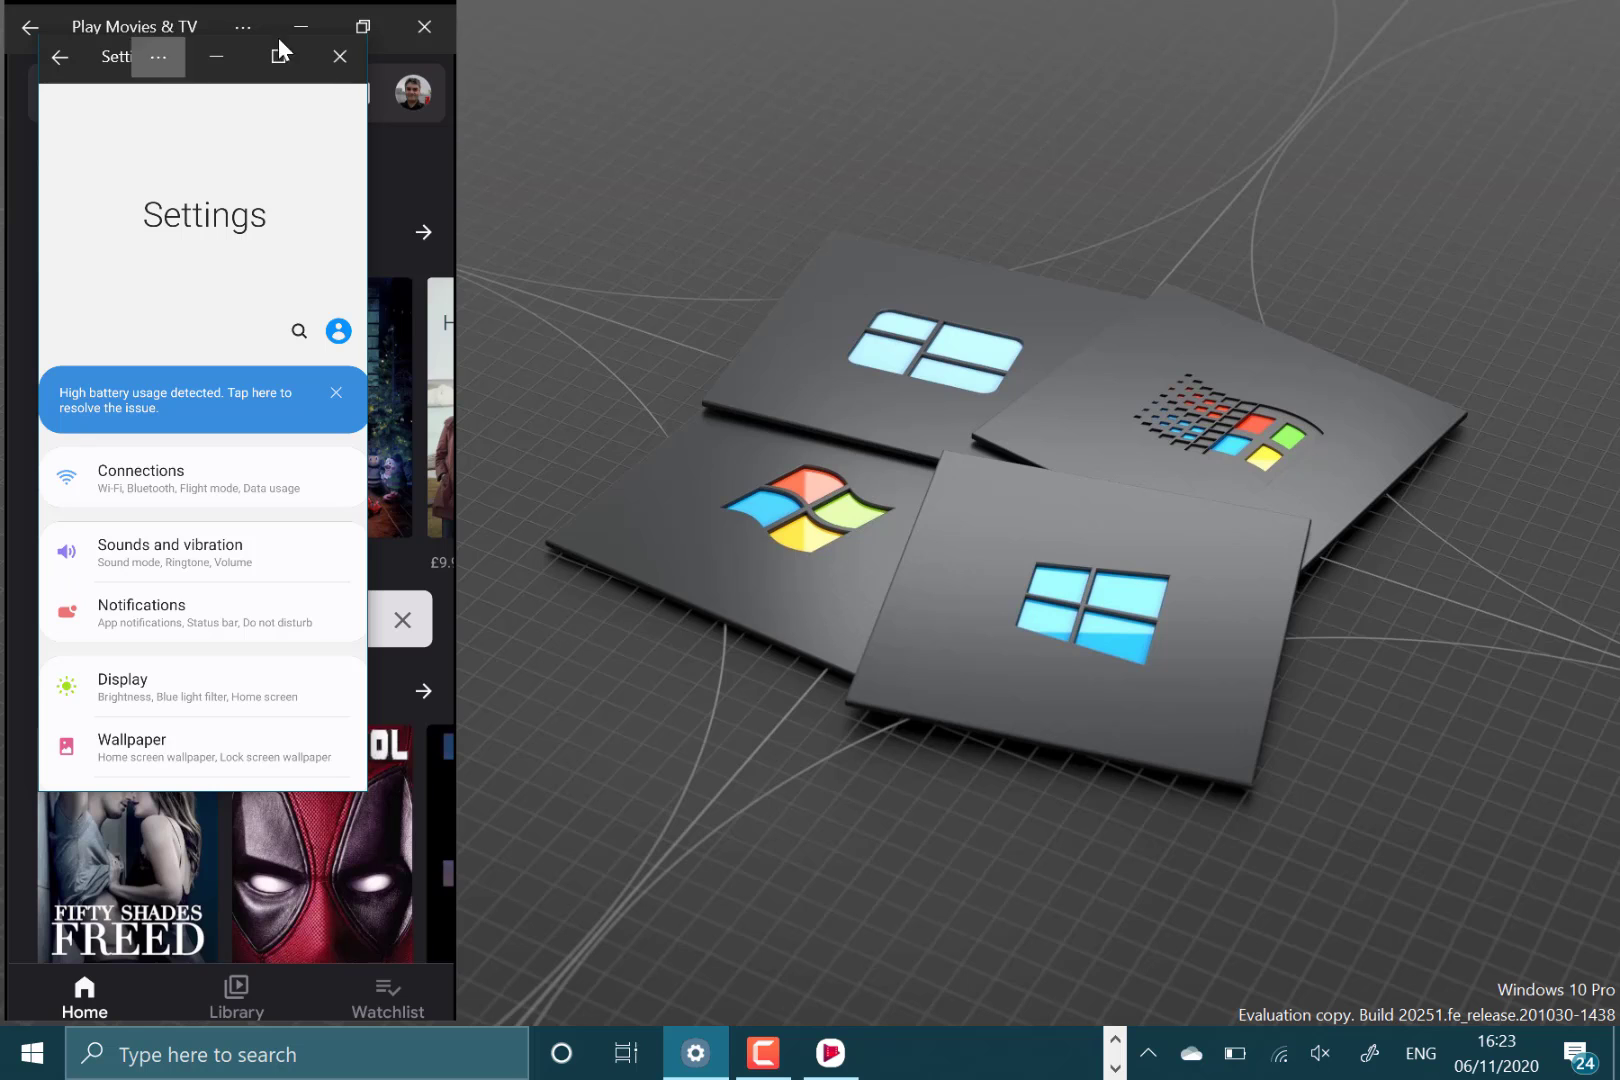
{"action": "left_click", "coordinate": [279, 56]}
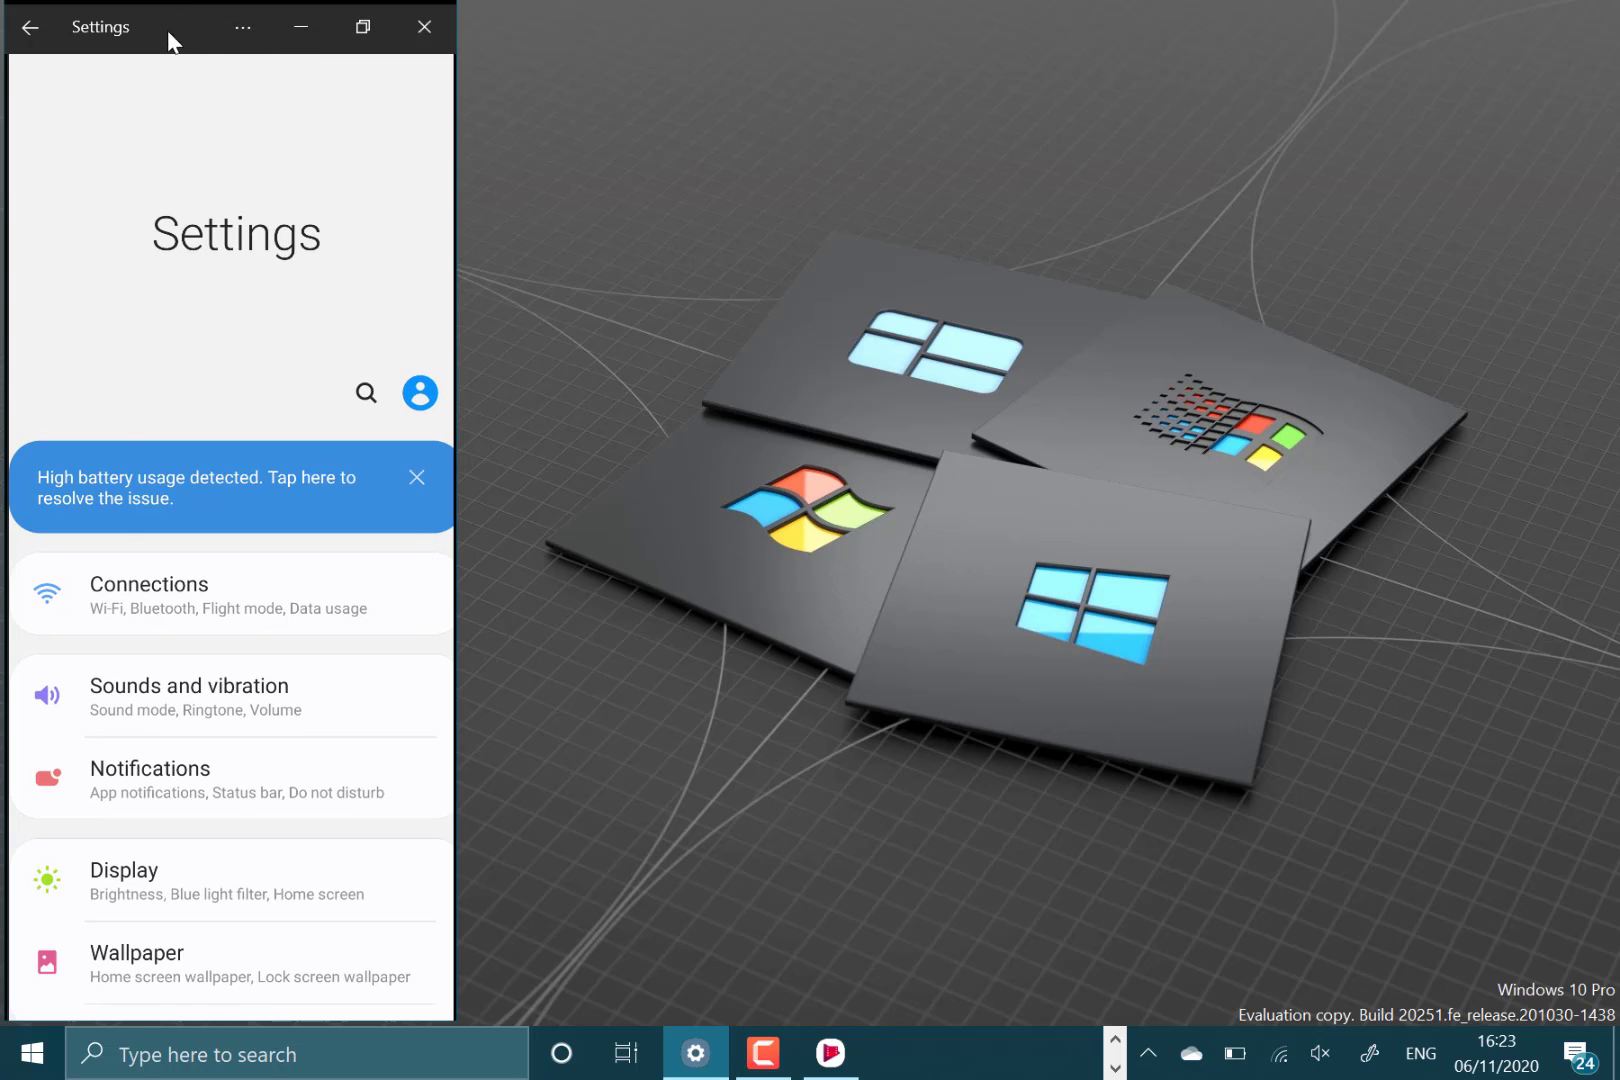
{"action": "left_click_drag", "start_coordinate": [165, 30], "coordinate": [692, 51]}
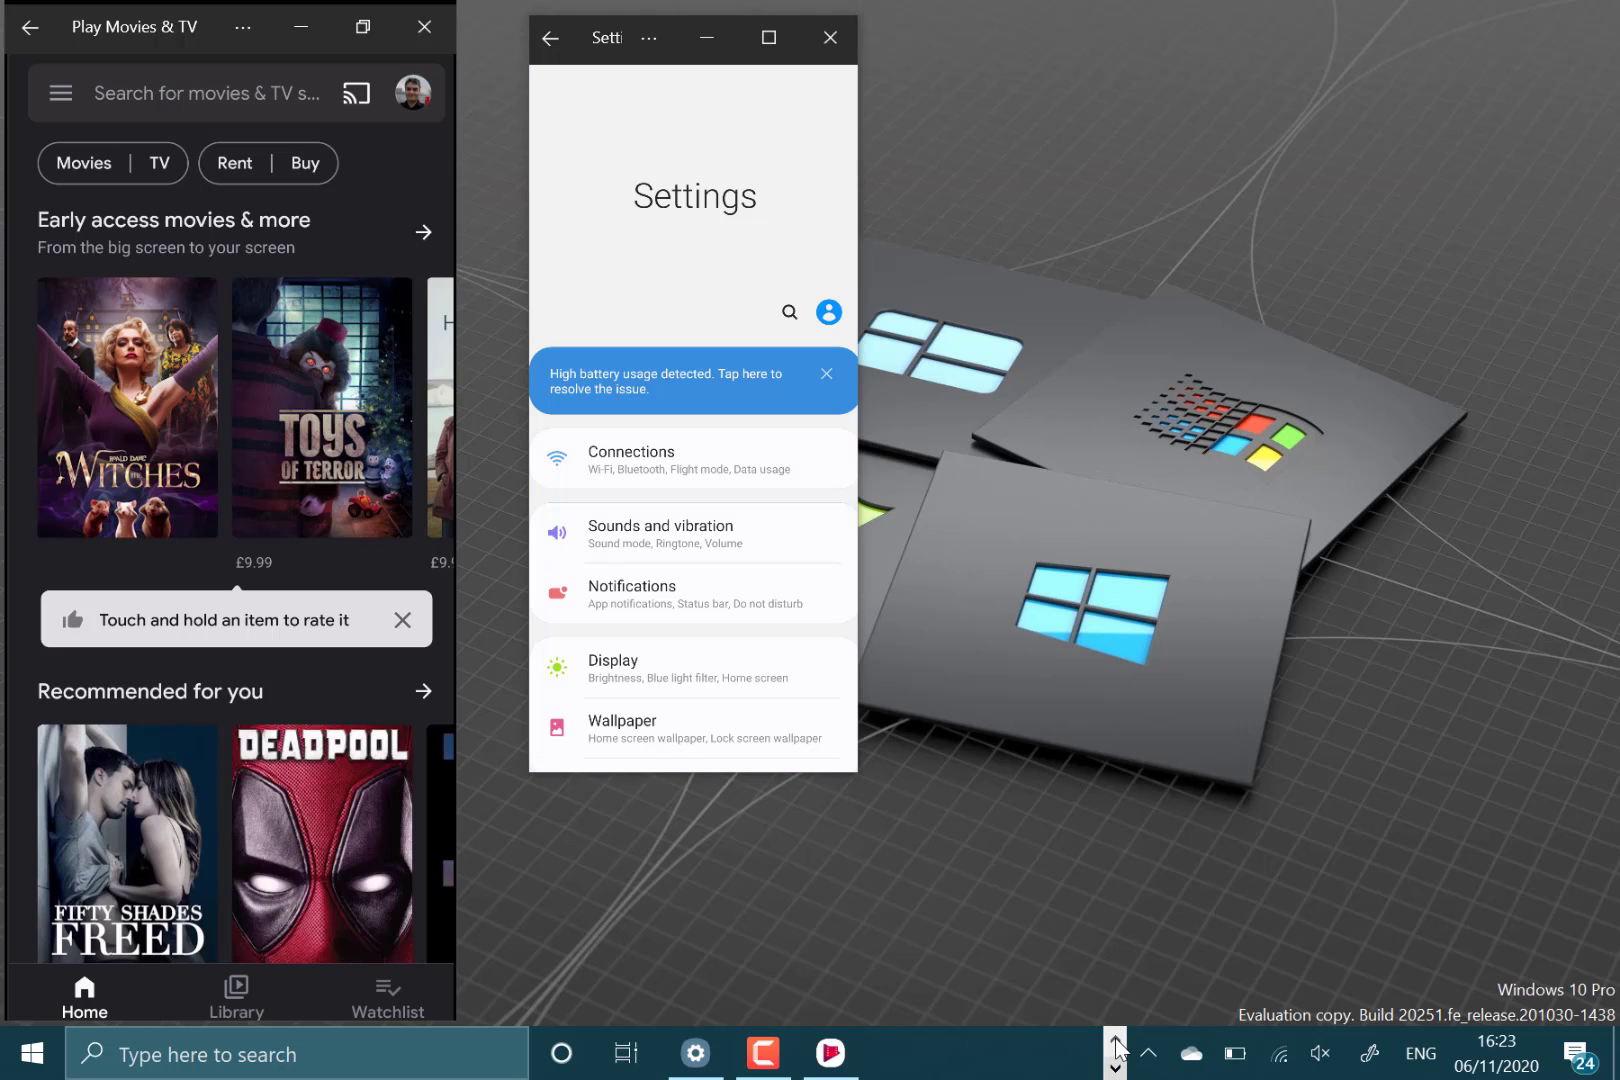
Open the Google and Google Home windows and dock Google at the right screen edge
{"action": "left_click", "coordinate": [1114, 1070]}
{"action": "left_click", "coordinate": [1074, 1061]}
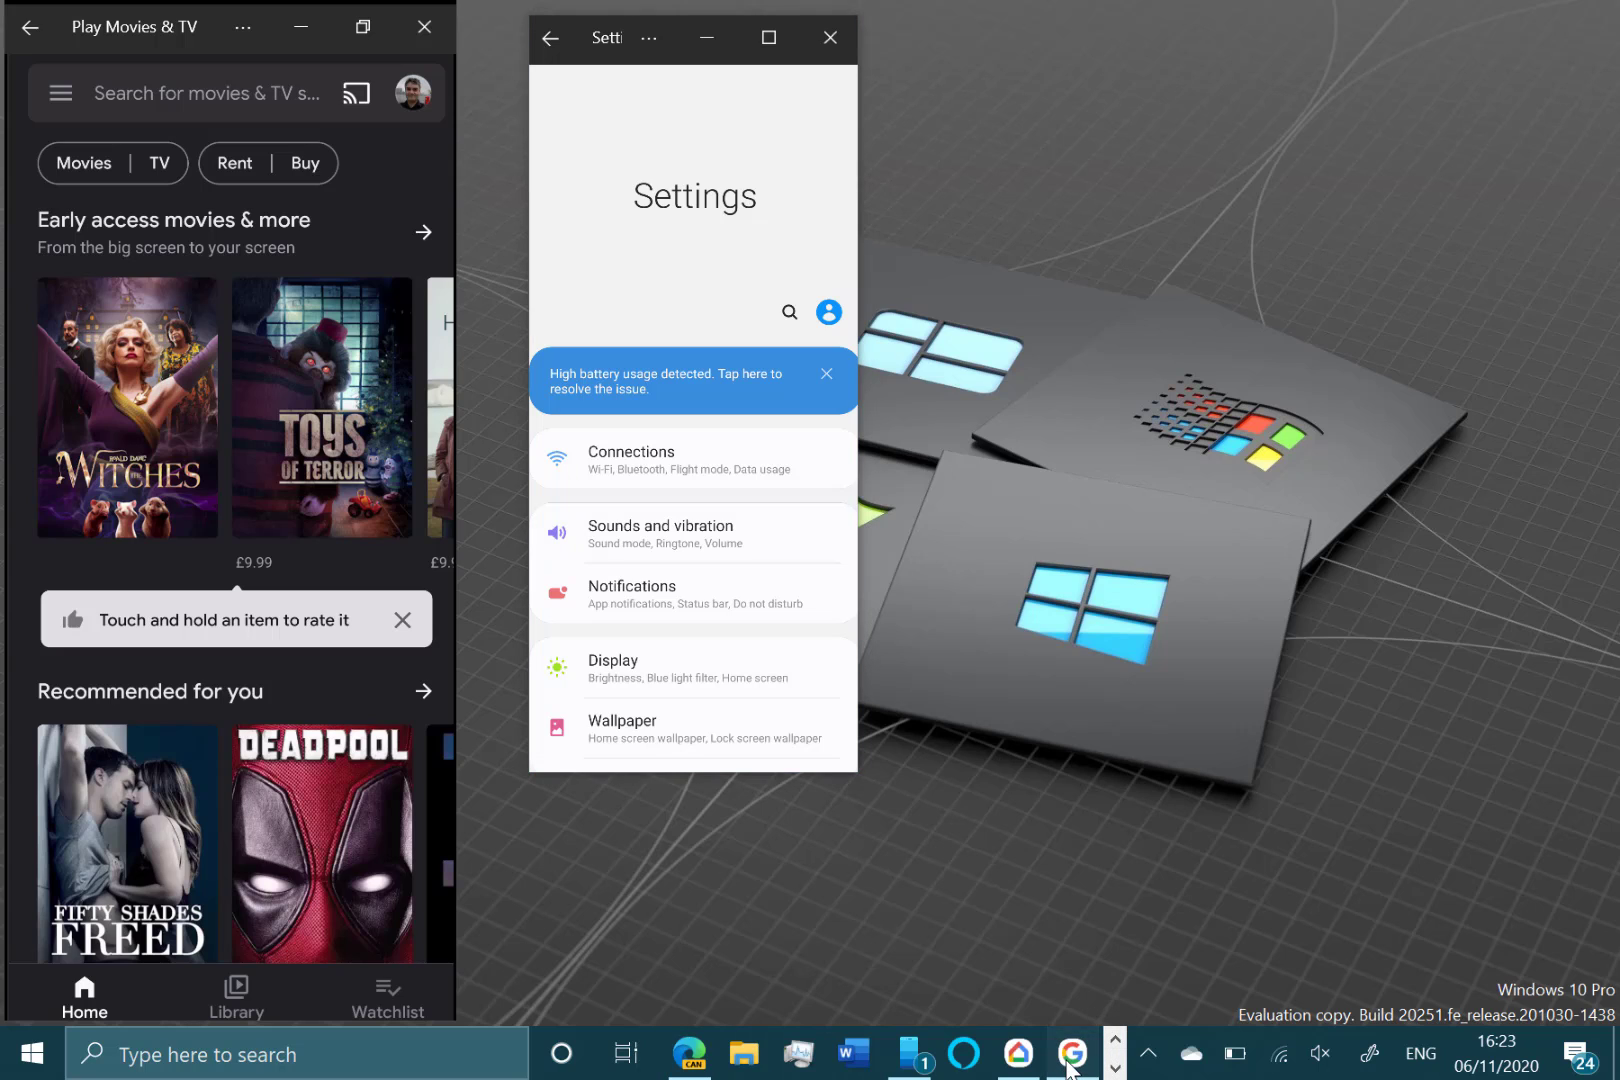
{"action": "left_click", "coordinate": [1029, 1065]}
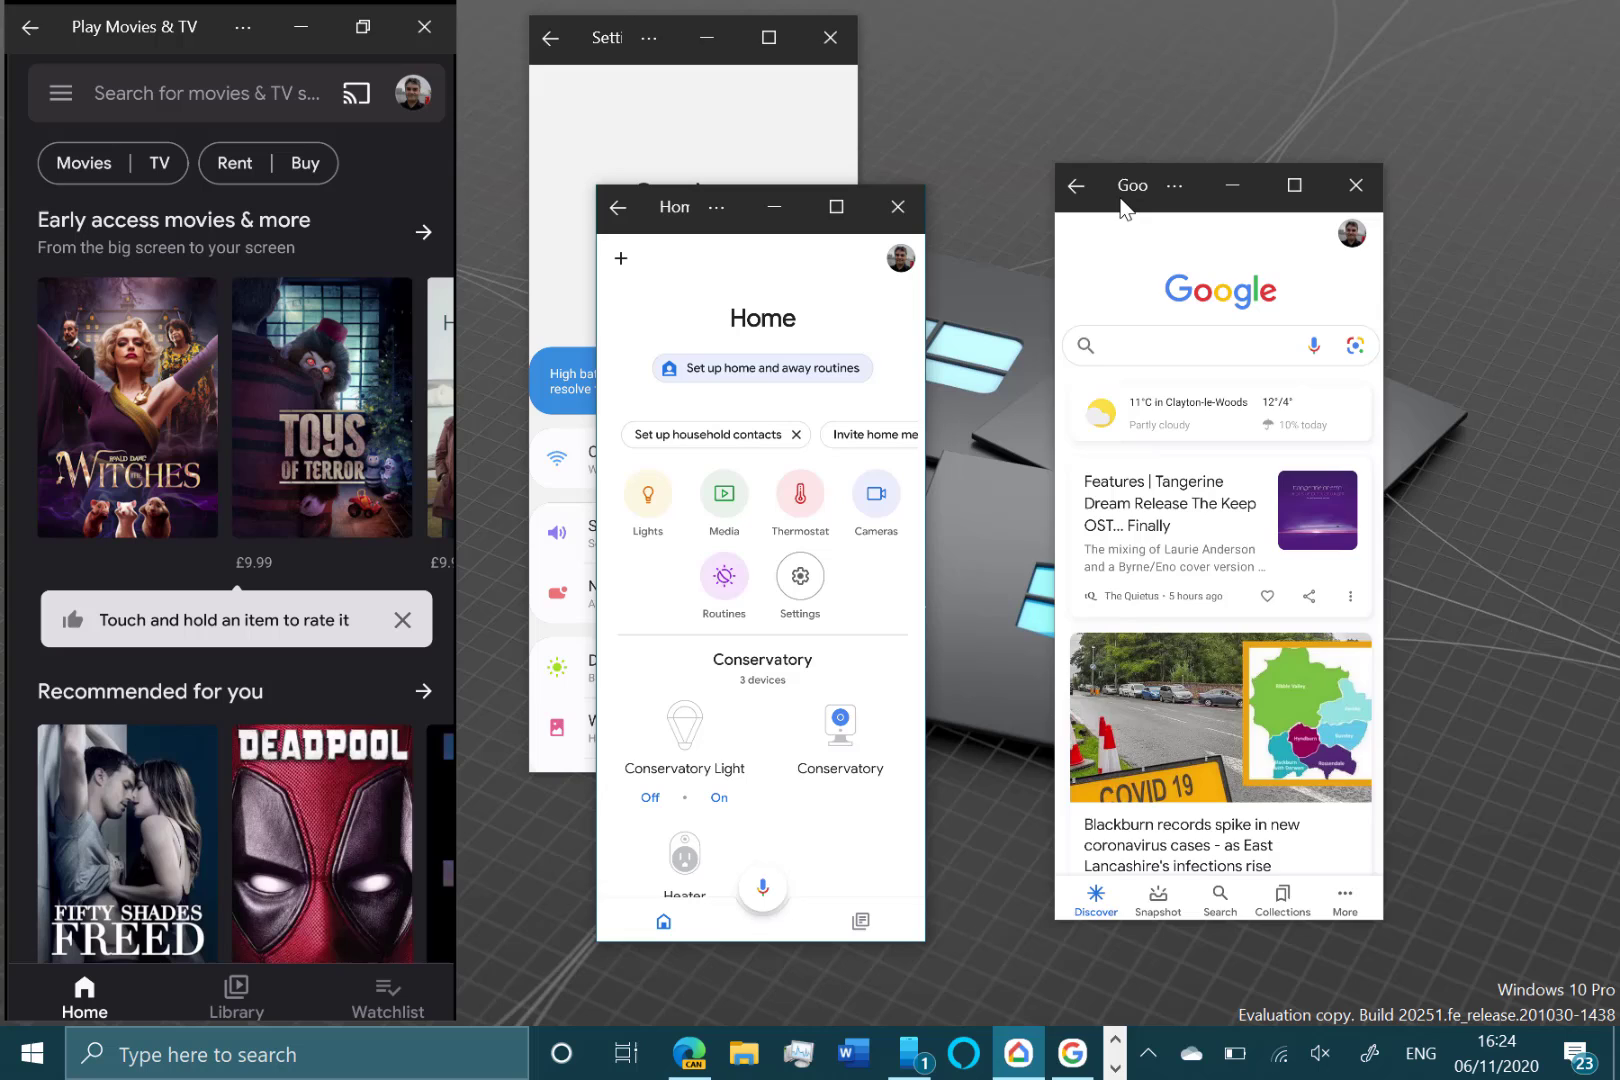
{"action": "left_click_drag", "start_coordinate": [1122, 190], "coordinate": [1551, 12]}
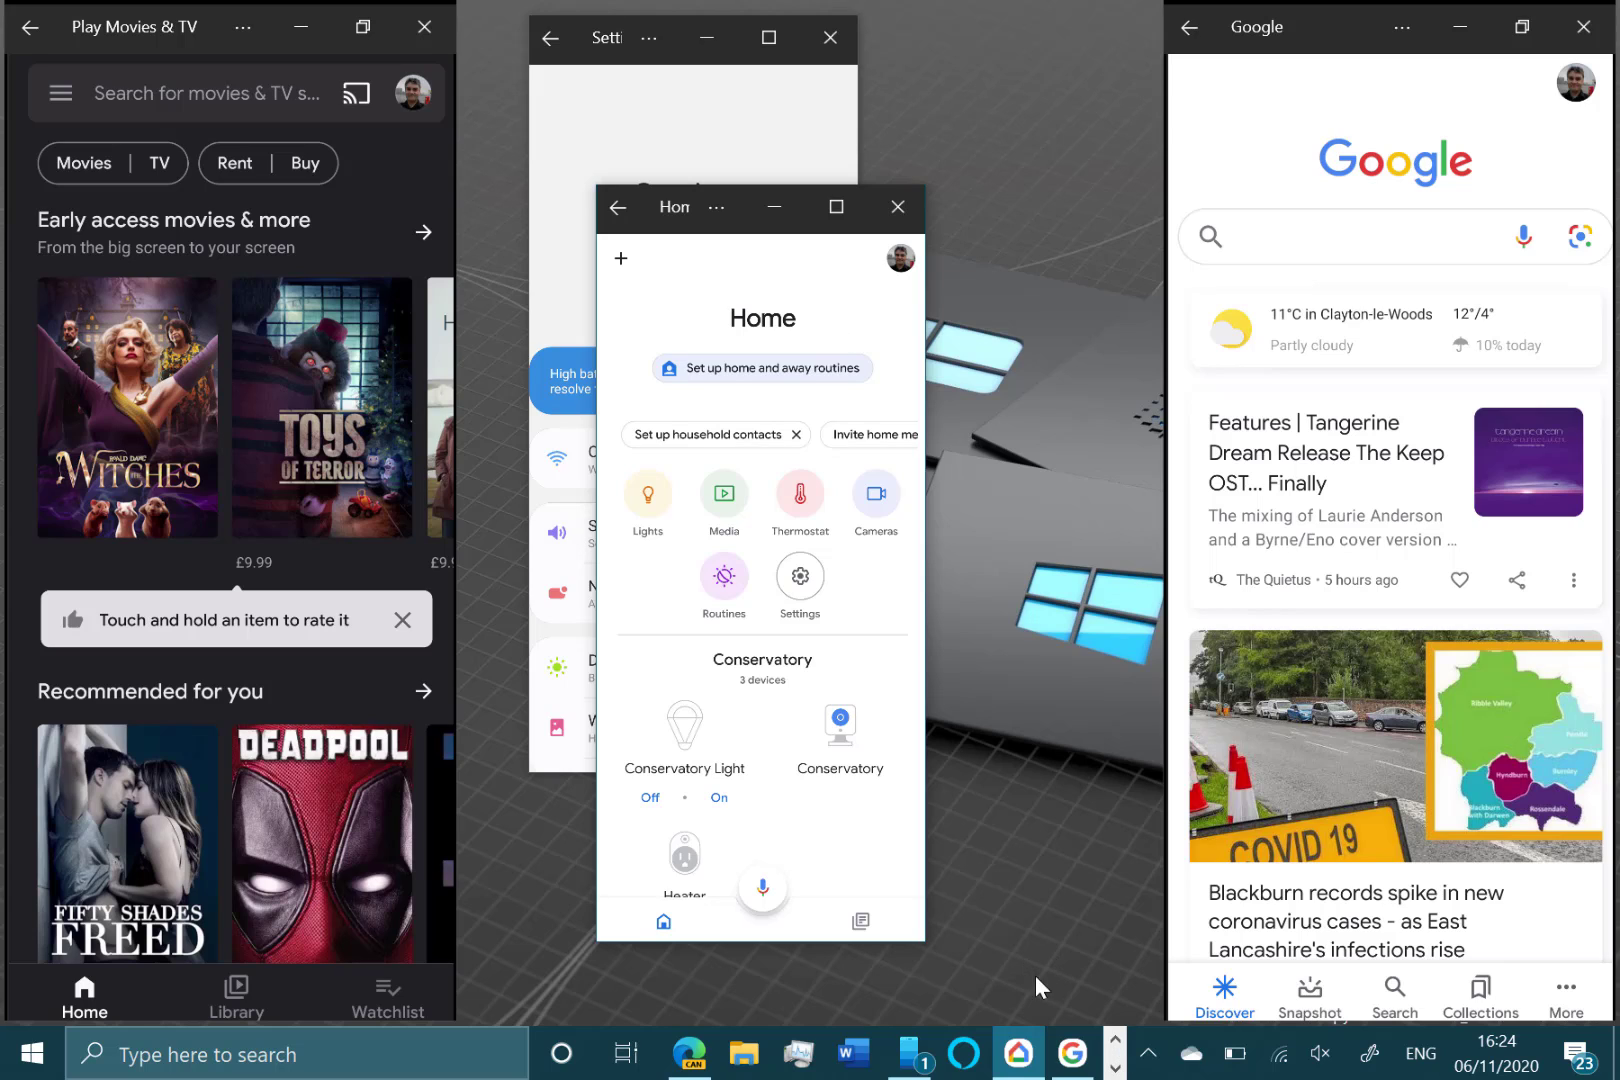
{"action": "left_click", "coordinate": [1114, 1070]}
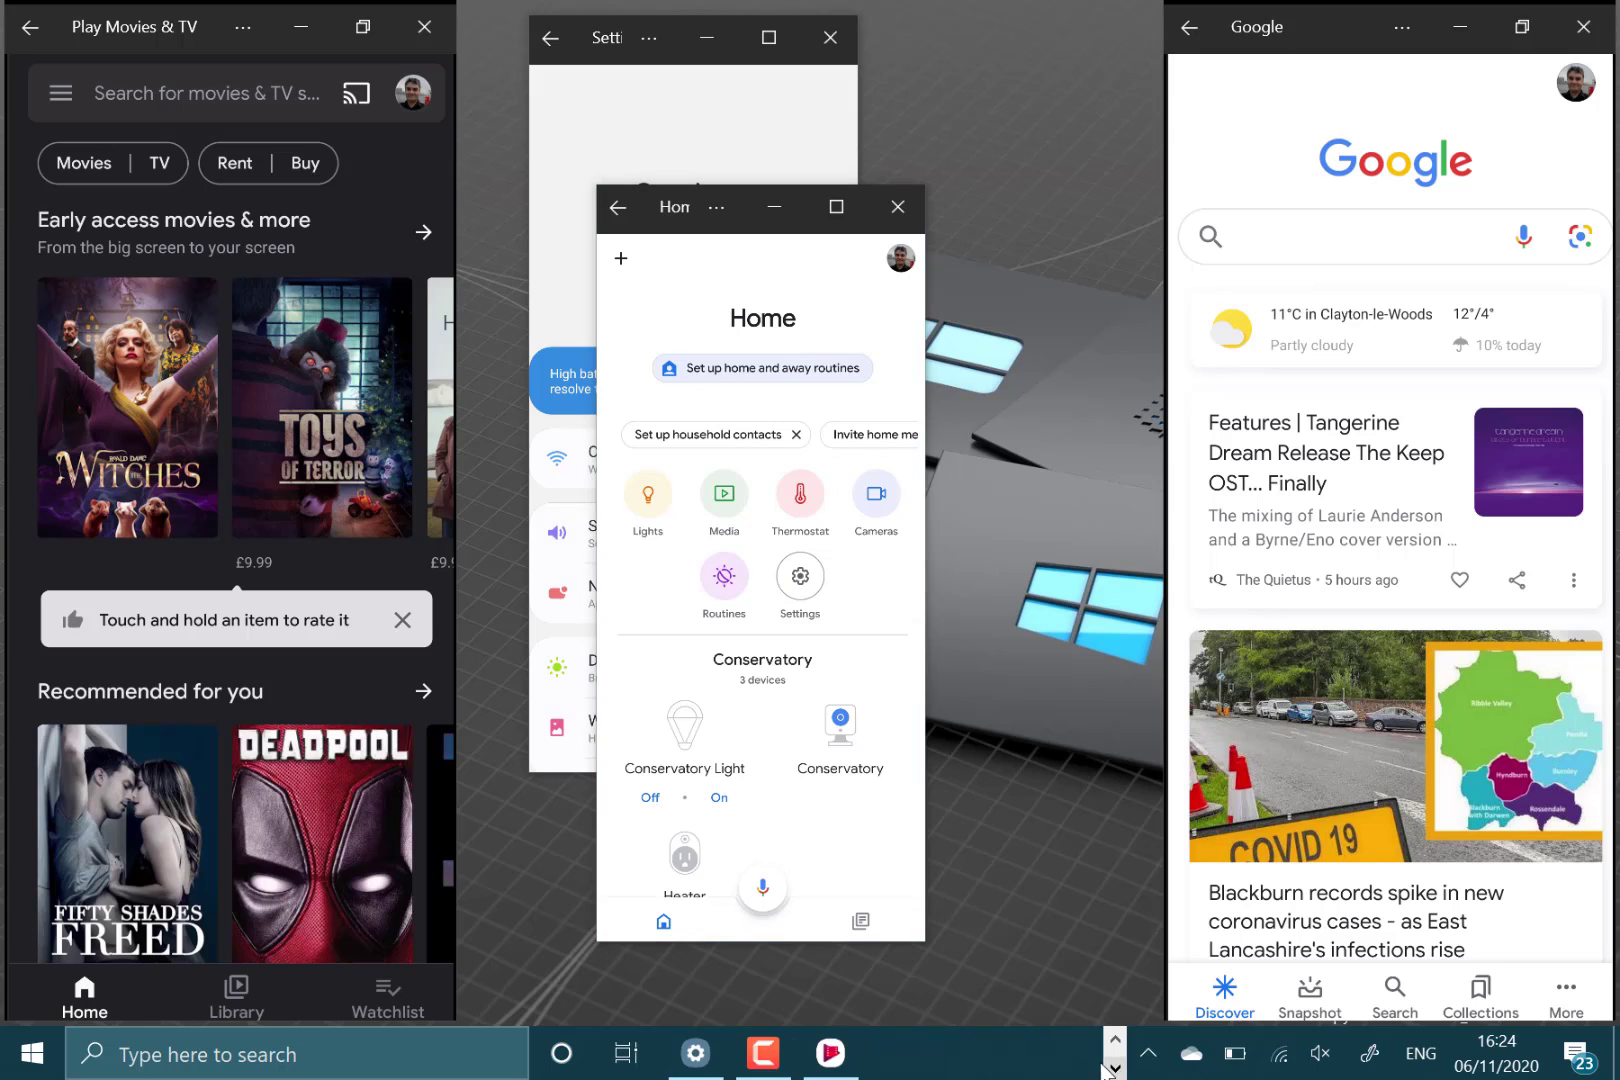
{"action": "left_click", "coordinate": [1145, 1051]}
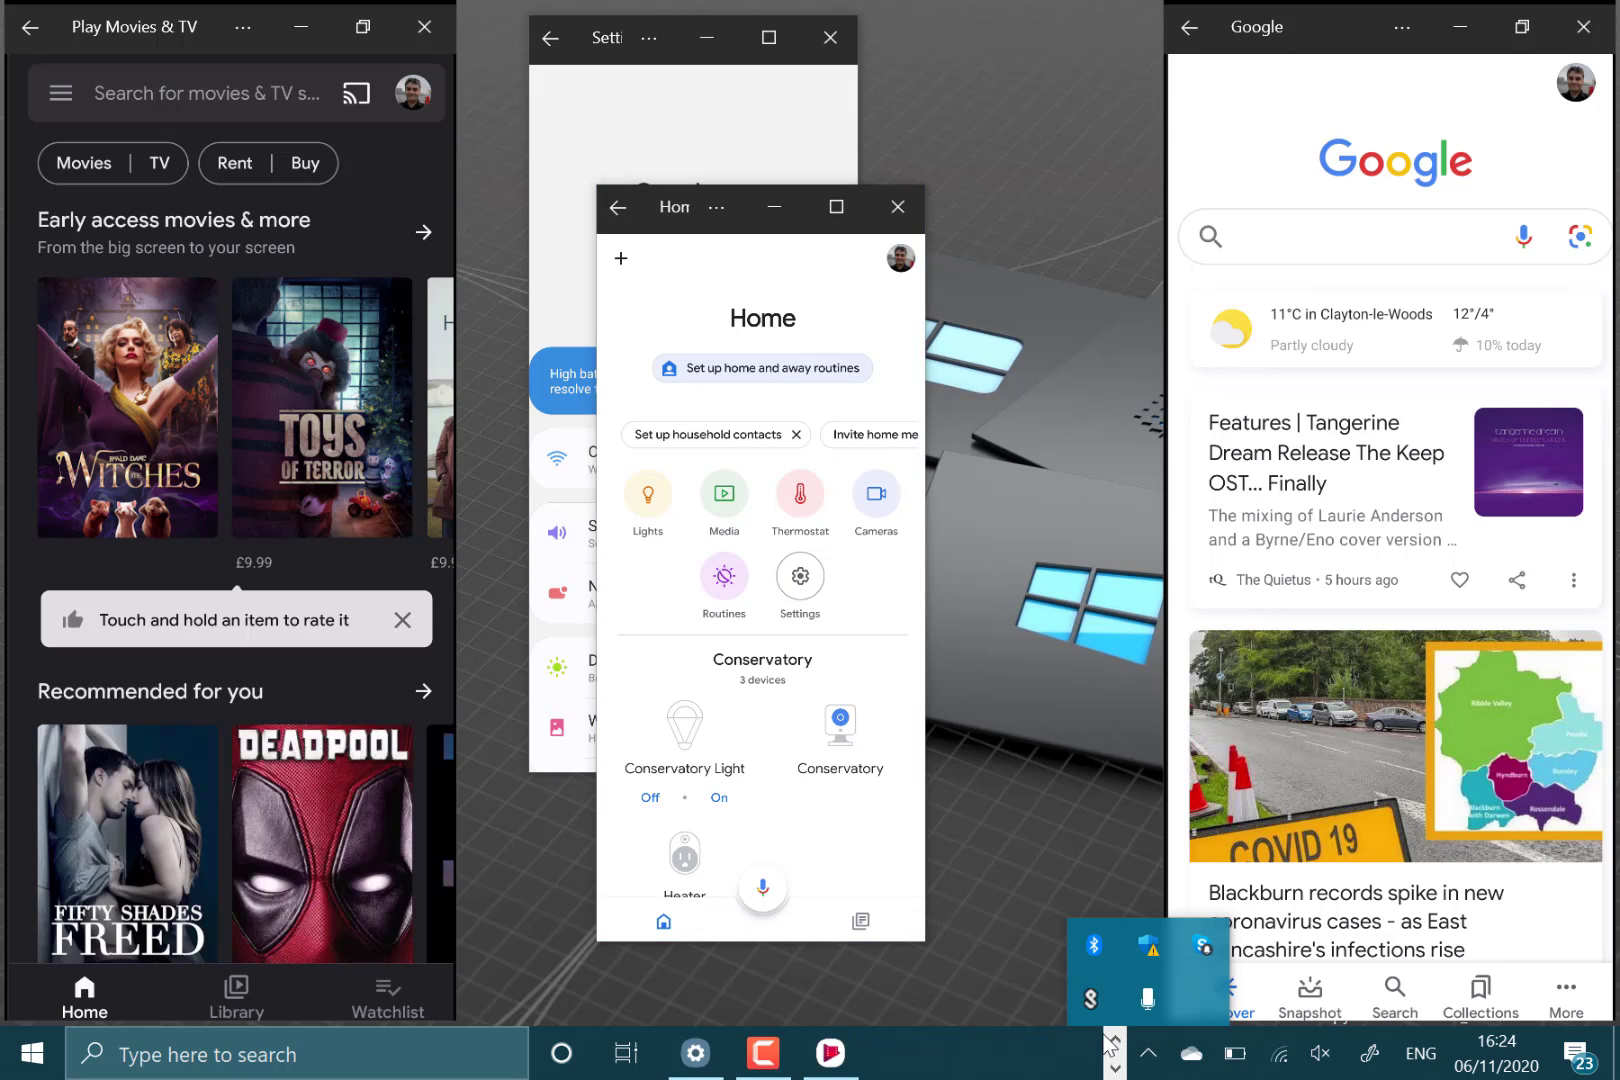
{"action": "left_click", "coordinate": [1113, 1040]}
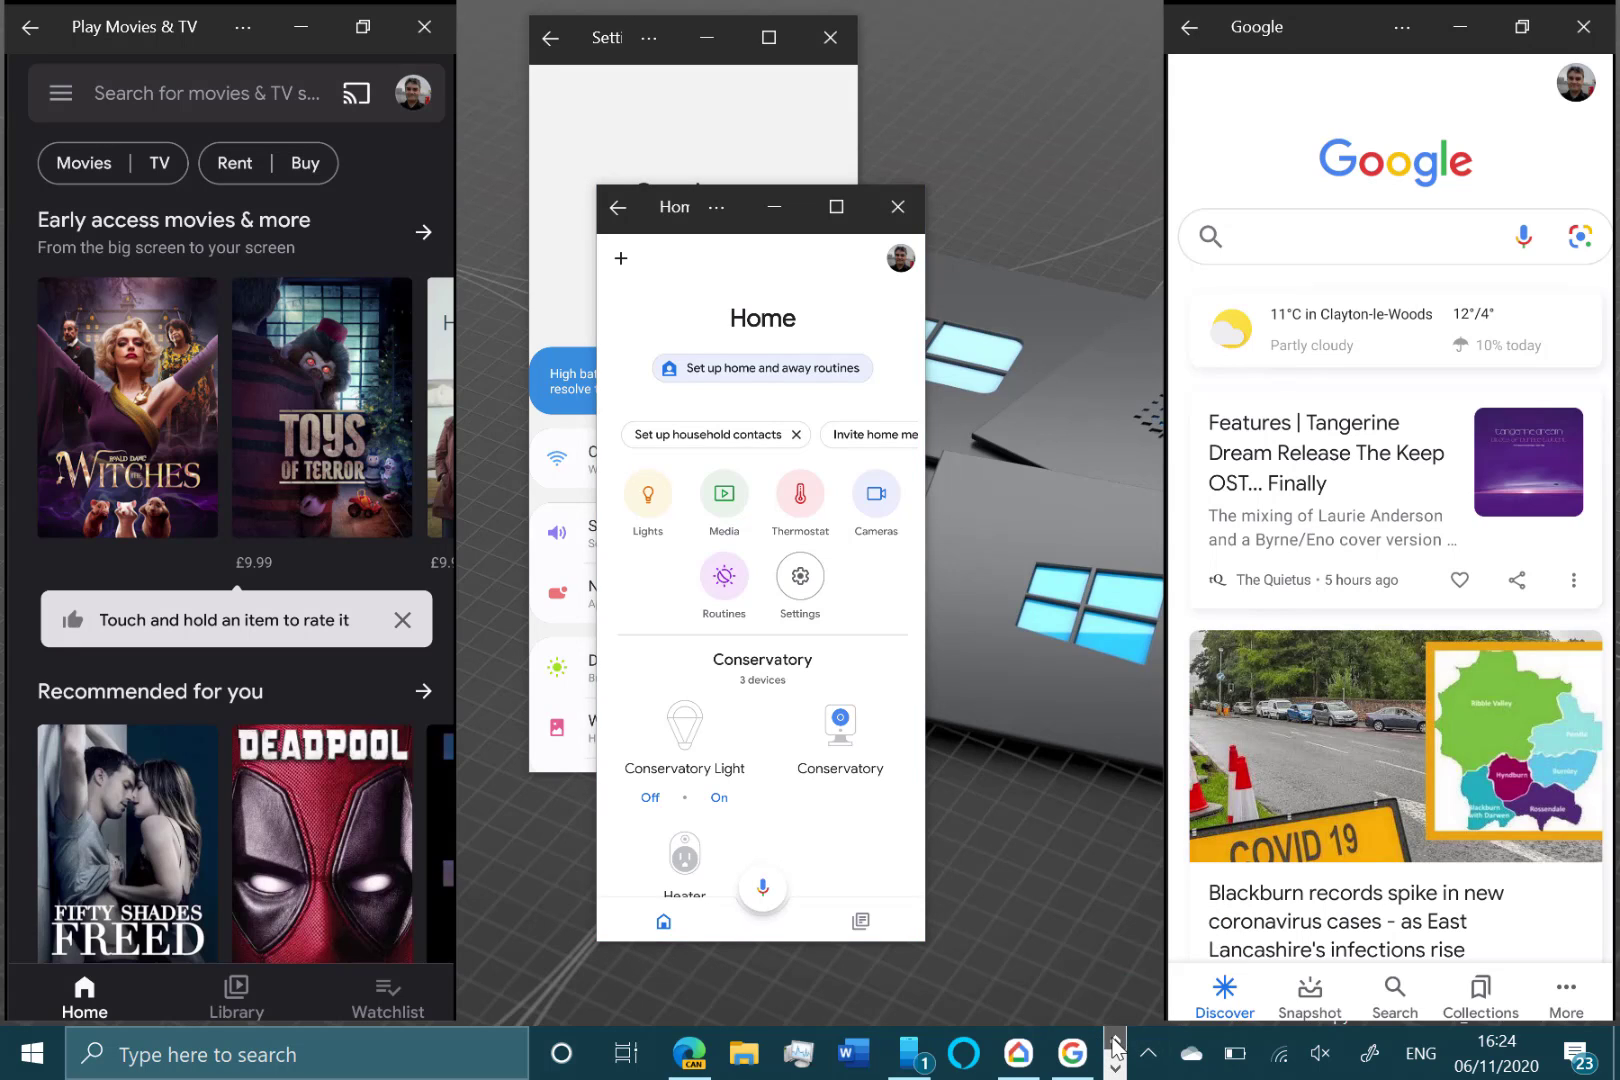
Launch SwitchBot from Your Phone's Apps list into its own window
{"action": "left_click", "coordinate": [910, 1053]}
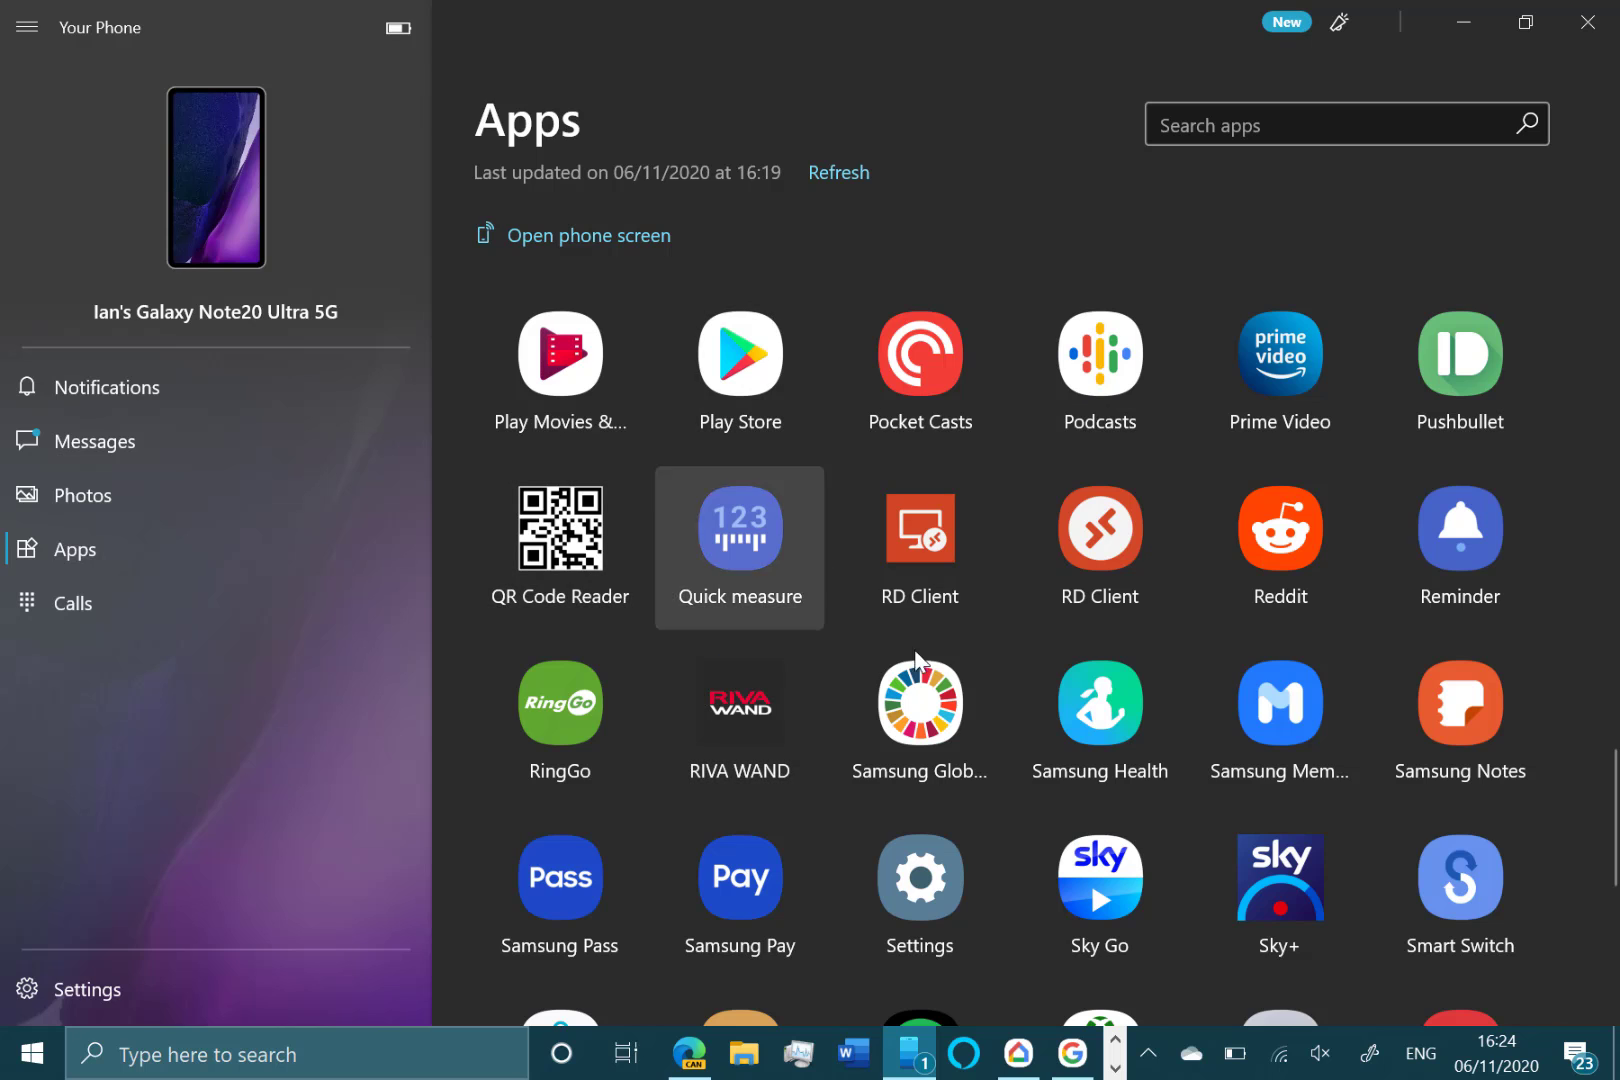
{"action": "scroll", "coordinate": [1098, 875], "scroll_direction": "down", "scroll_amount": 2}
{"action": "scroll", "coordinate": [1104, 874], "scroll_direction": "down", "scroll_amount": 2}
{"action": "scroll", "coordinate": [1103, 874], "scroll_direction": "down", "scroll_amount": 2}
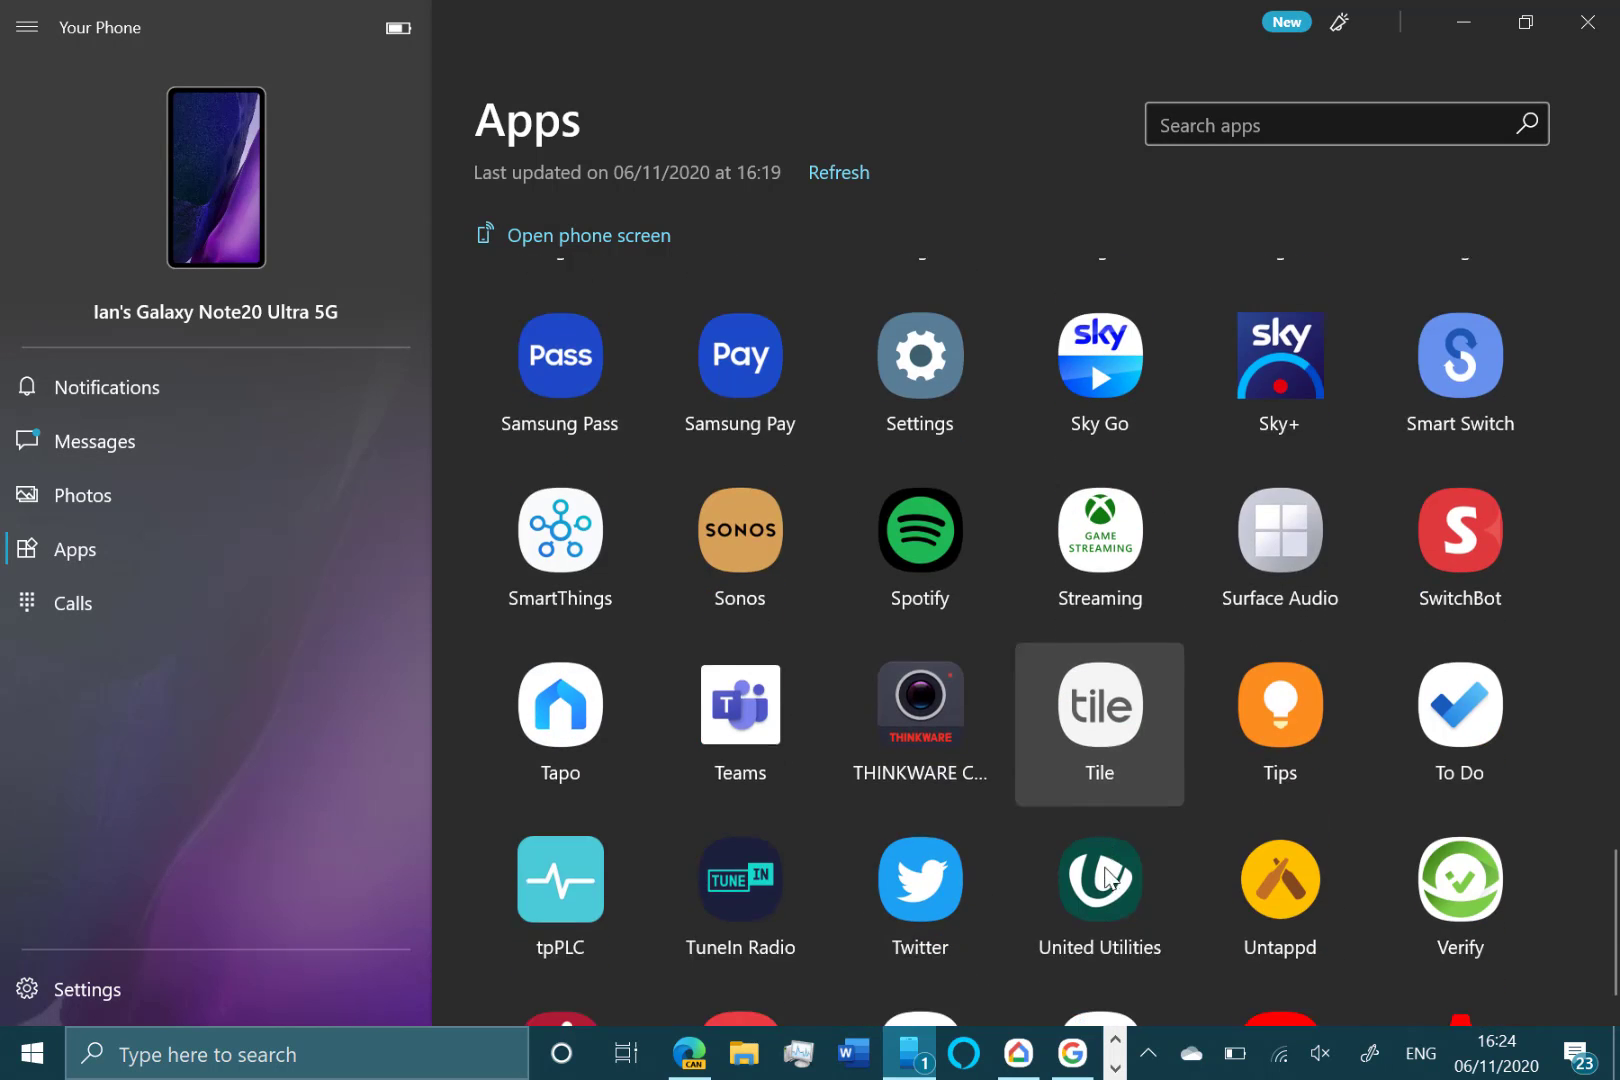
{"action": "scroll", "coordinate": [1104, 865], "scroll_direction": "down", "scroll_amount": 1}
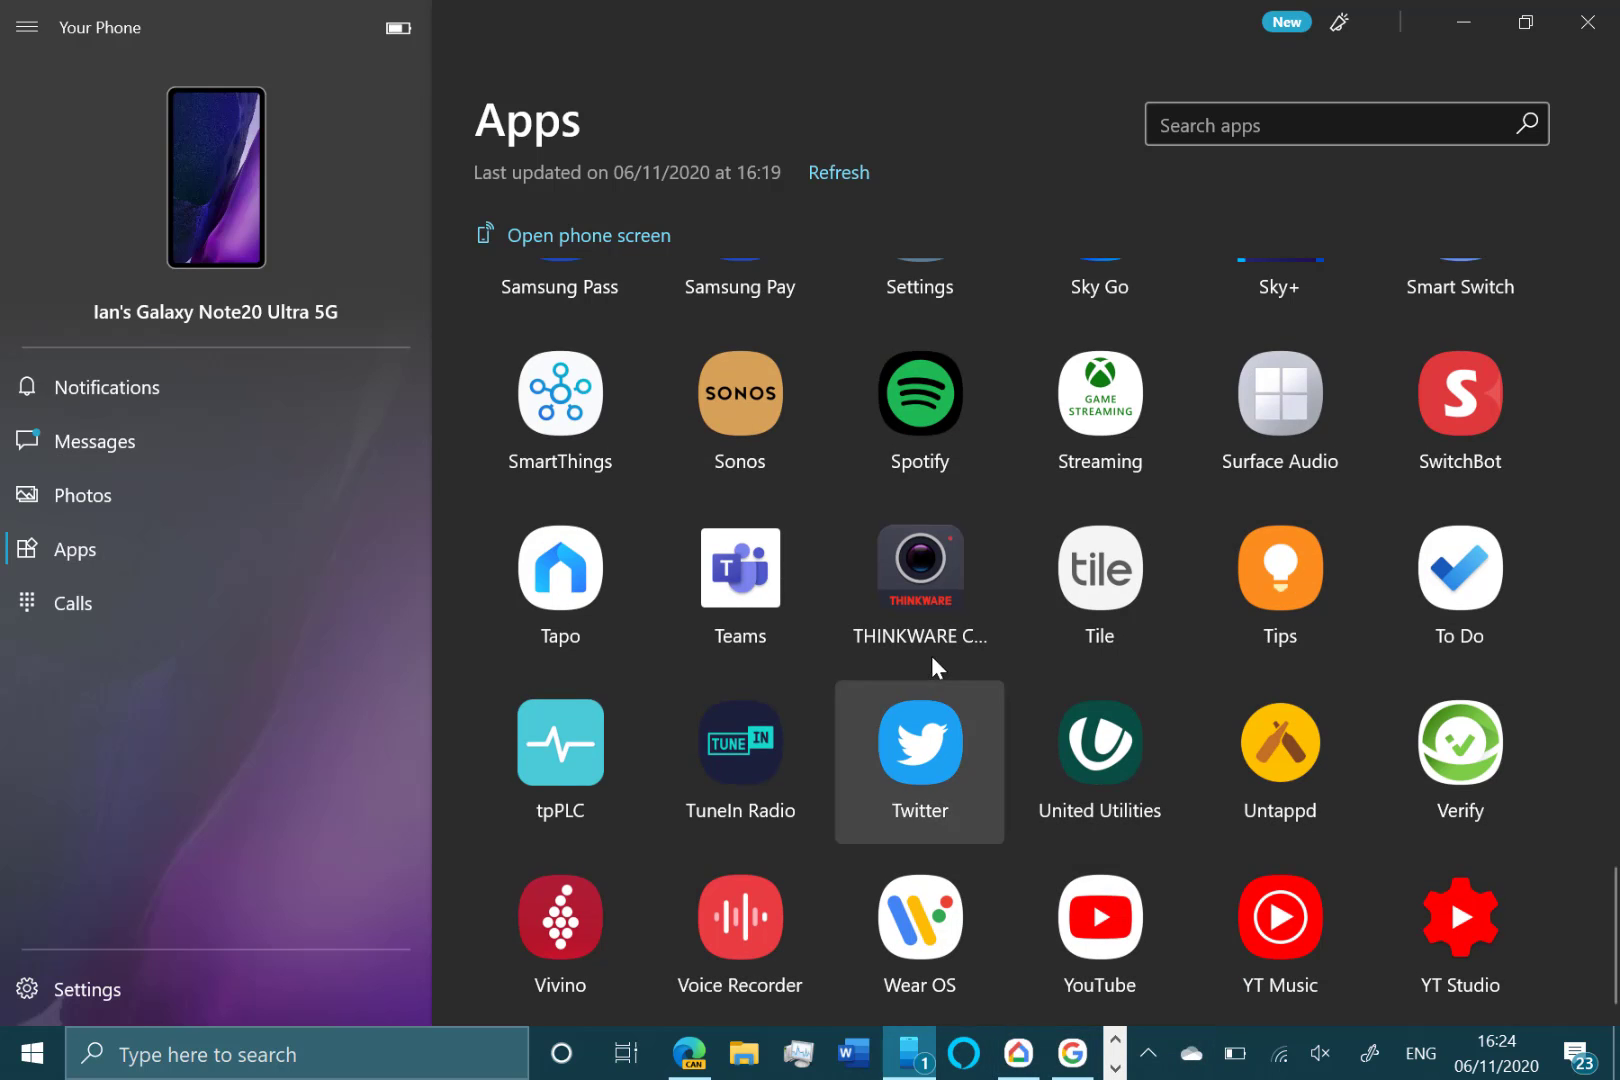
{"action": "left_click", "coordinate": [1464, 405]}
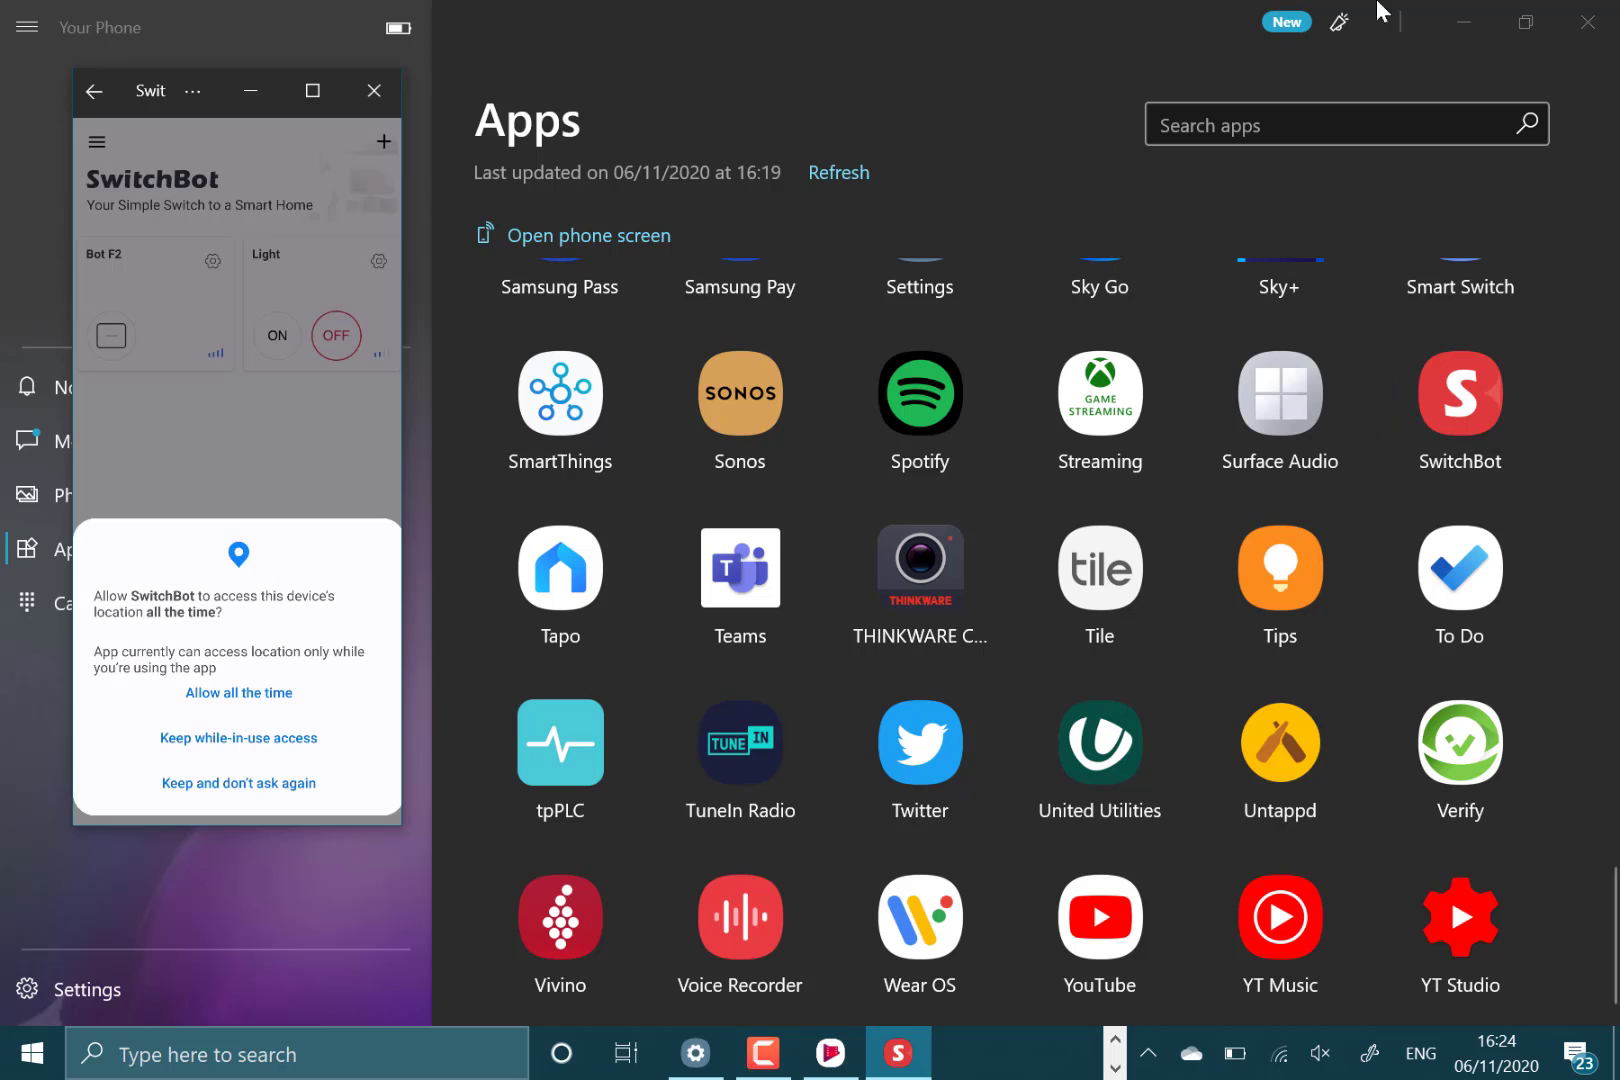
Move the SwitchBot window to centre-right and allow location access all the time
{"action": "left_click", "coordinate": [1454, 15]}
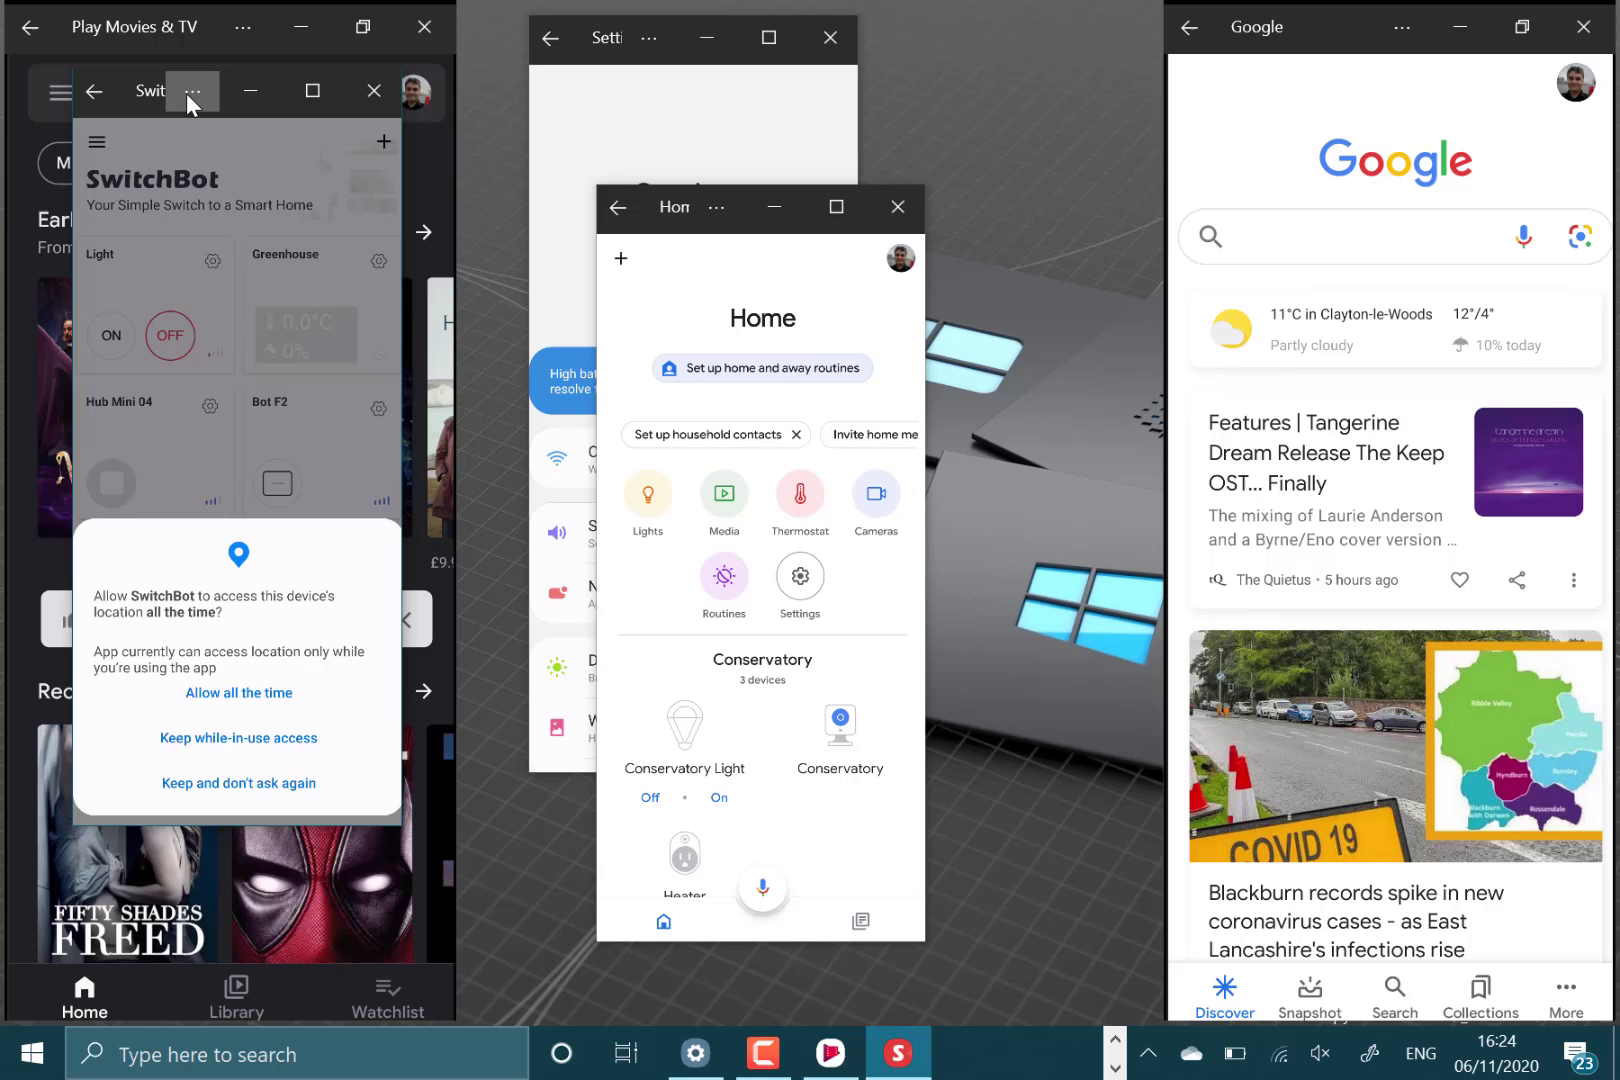
{"action": "mouse_move", "coordinate": [127, 98]}
{"action": "left_mouse_down"}
{"action": "mouse_move", "coordinate": [814, 197]}
{"action": "mouse_move", "coordinate": [890, 58]}
{"action": "left_mouse_up"}
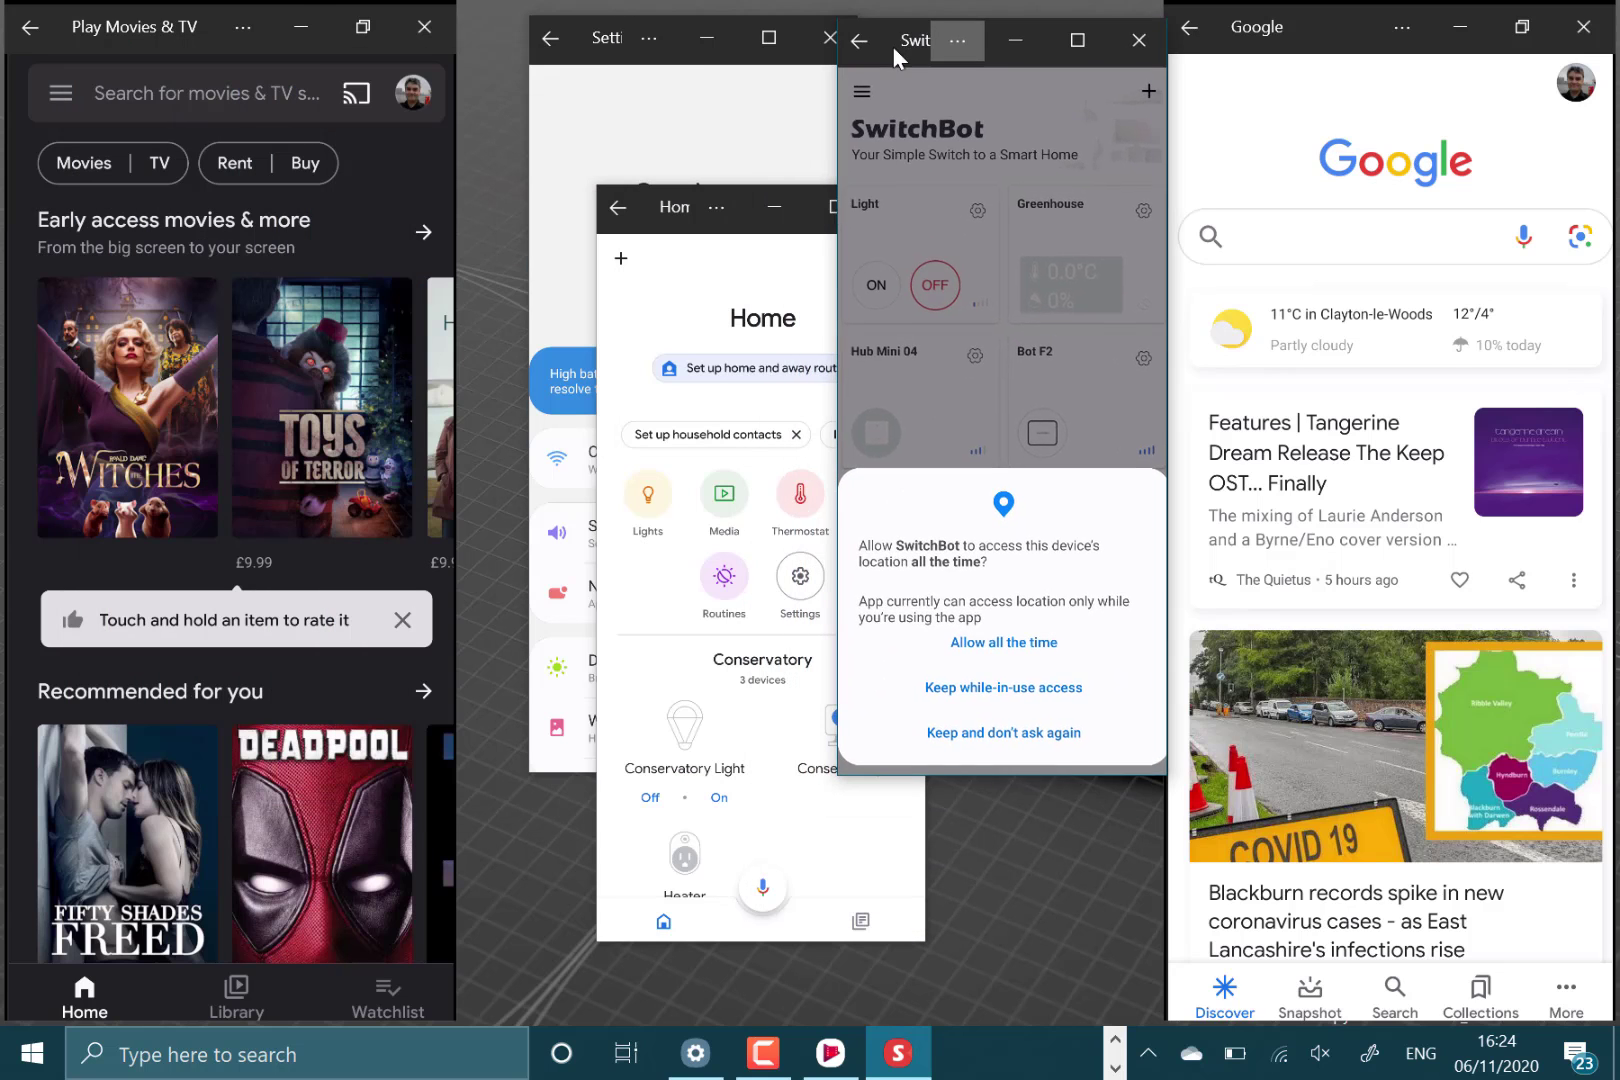
{"action": "left_click", "coordinate": [976, 656]}
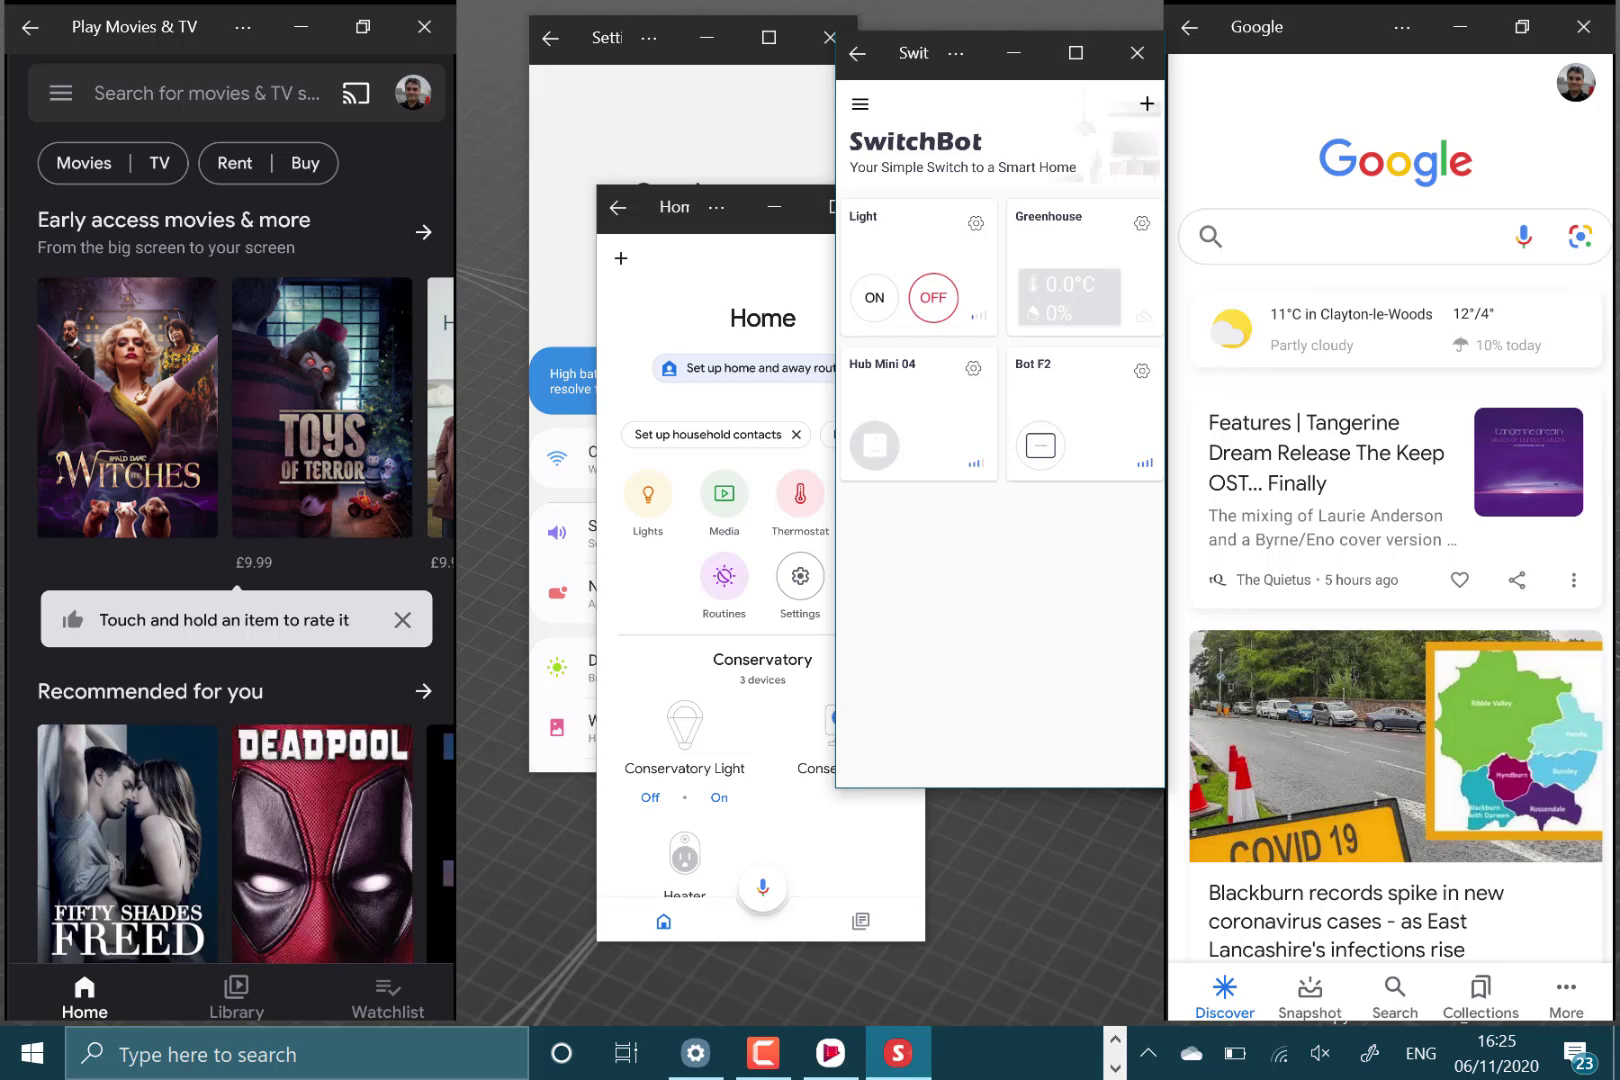
{"action": "left_click", "coordinate": [1114, 1037]}
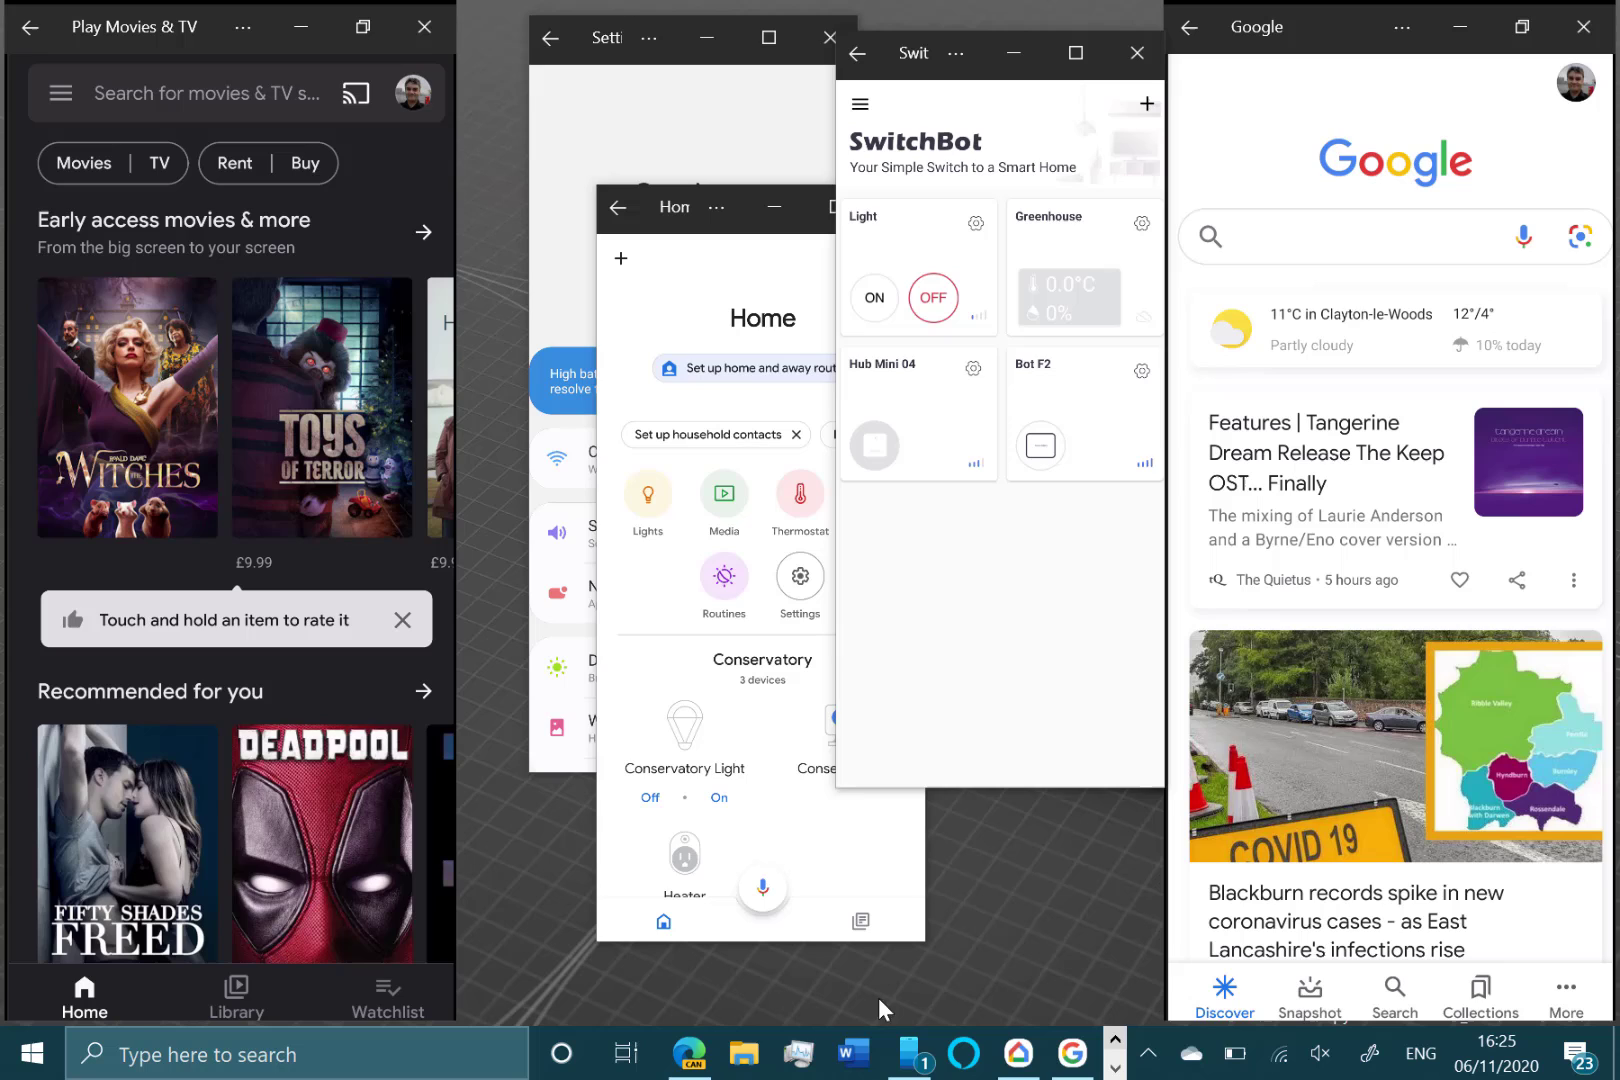
Open the mirrored phone screen window, then bring SwitchBot and Google Home forward
{"action": "left_click", "coordinate": [909, 1054]}
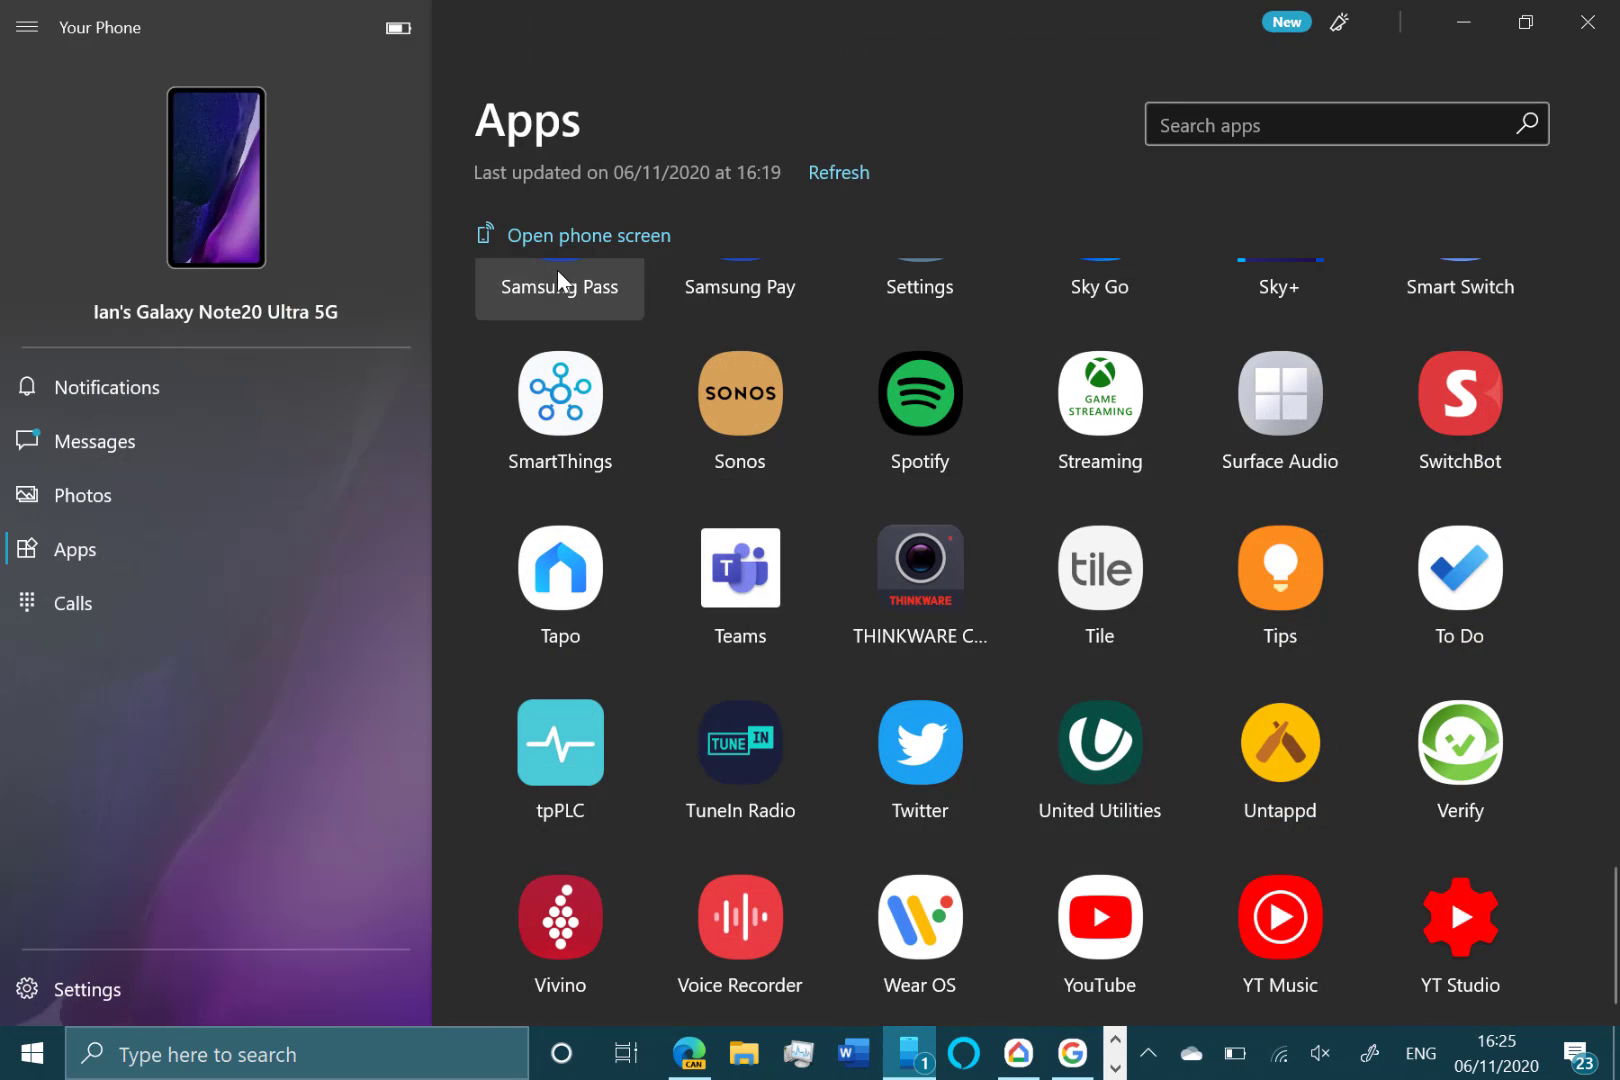
{"action": "left_click", "coordinate": [576, 247]}
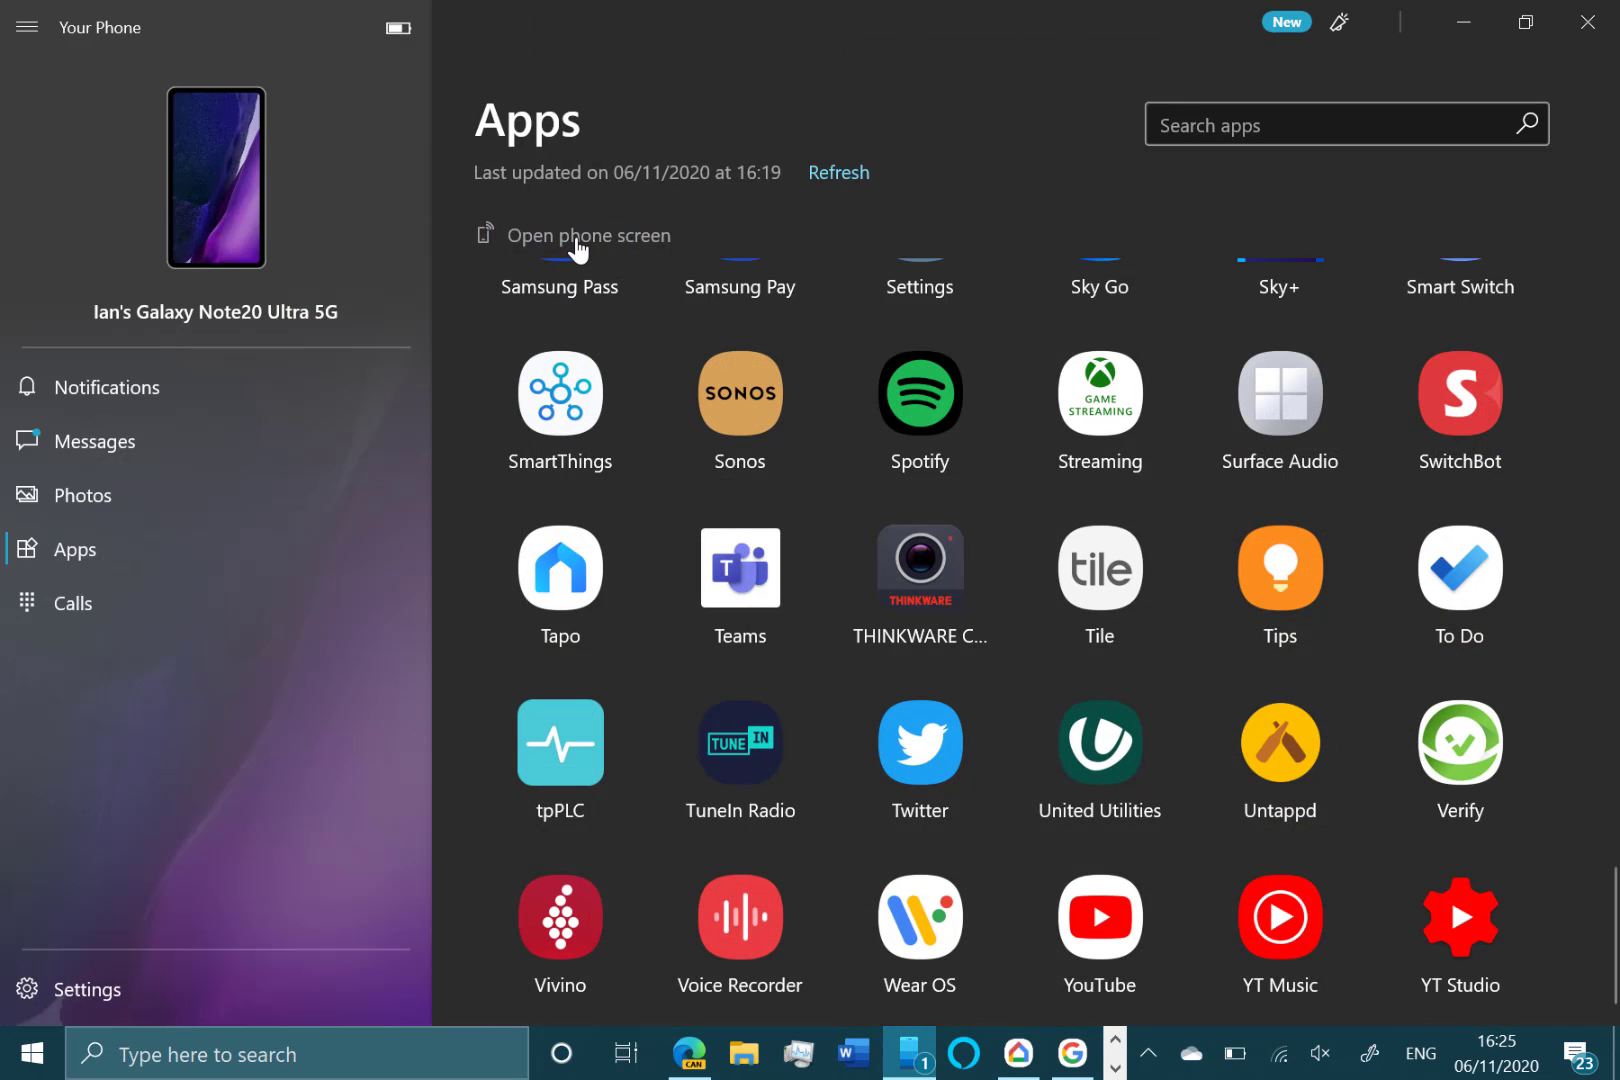
{"action": "left_click", "coordinate": [1455, 25]}
{"action": "left_click", "coordinate": [1455, 25]}
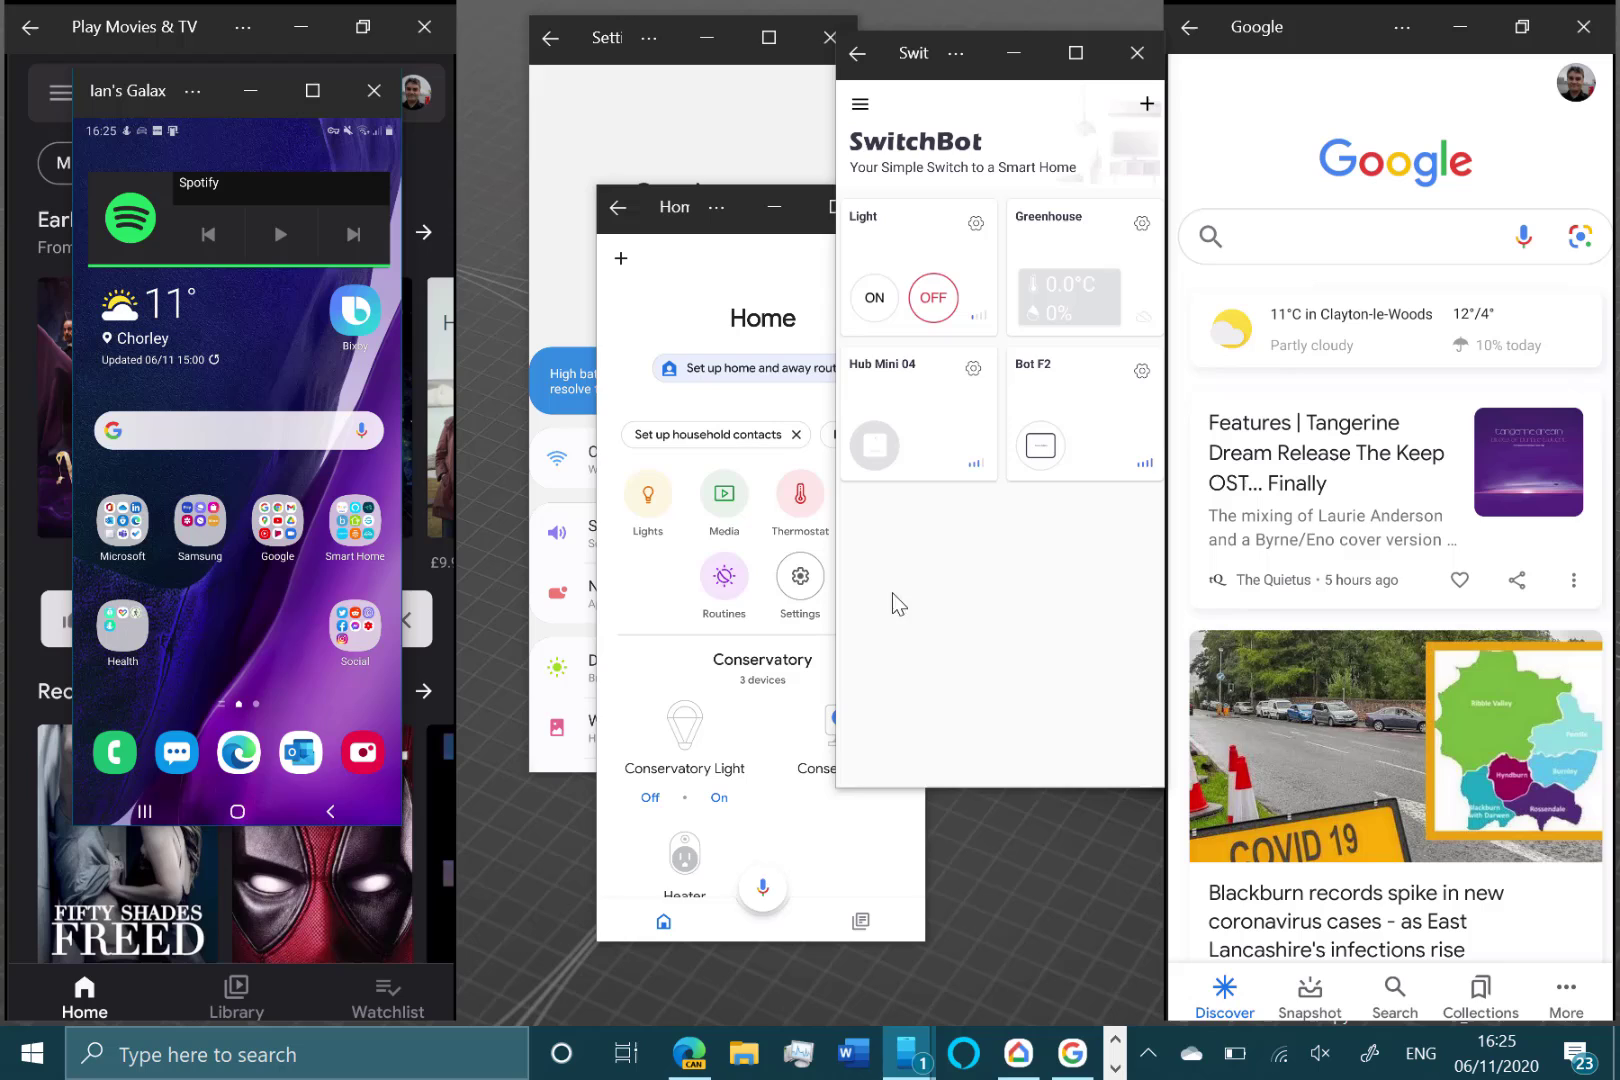
{"action": "left_click", "coordinate": [956, 564]}
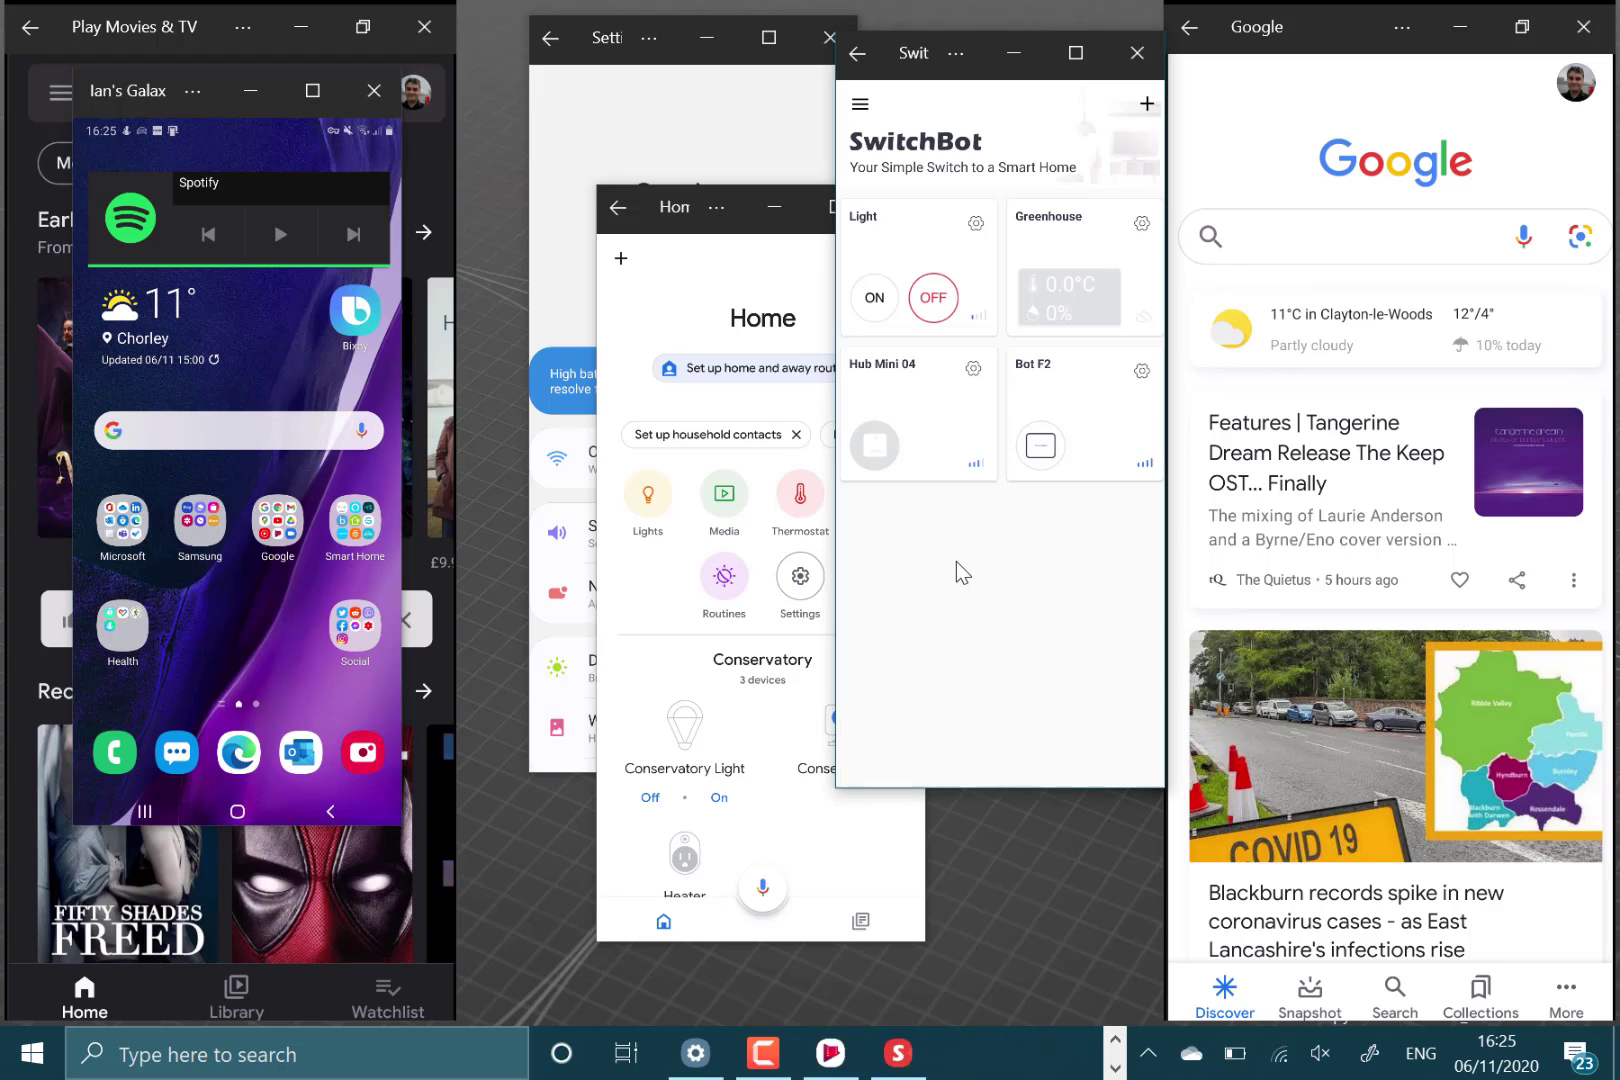
{"action": "left_click", "coordinate": [663, 260]}
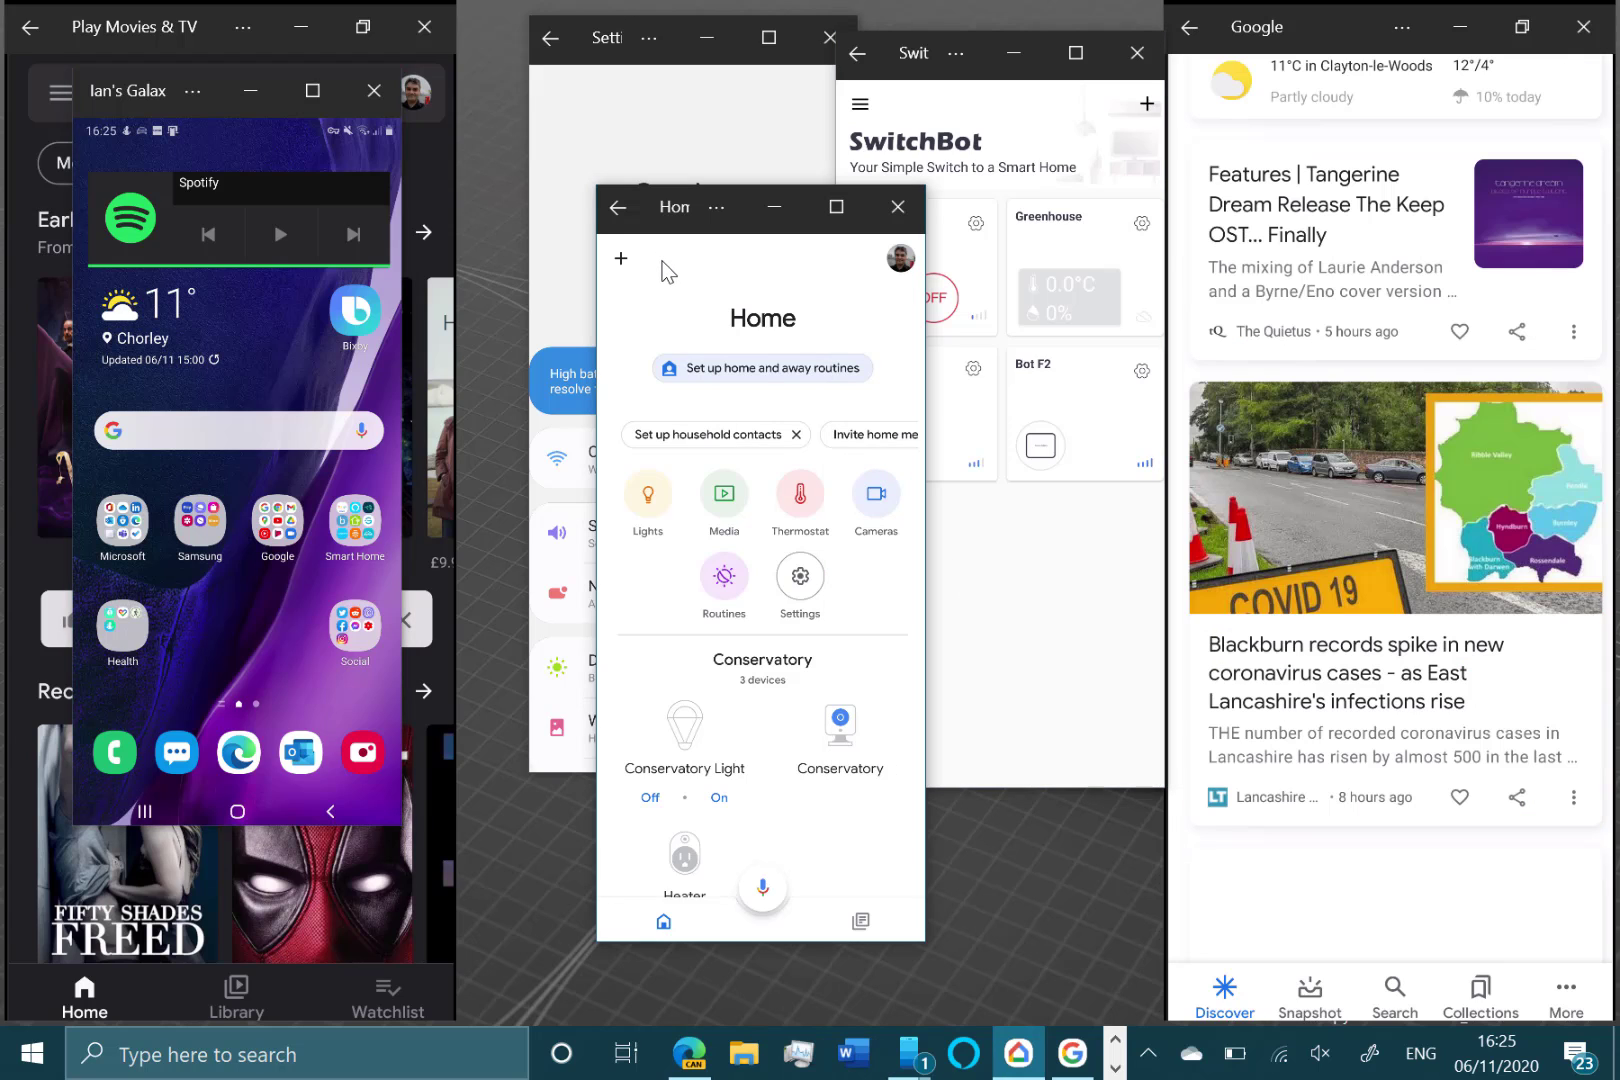